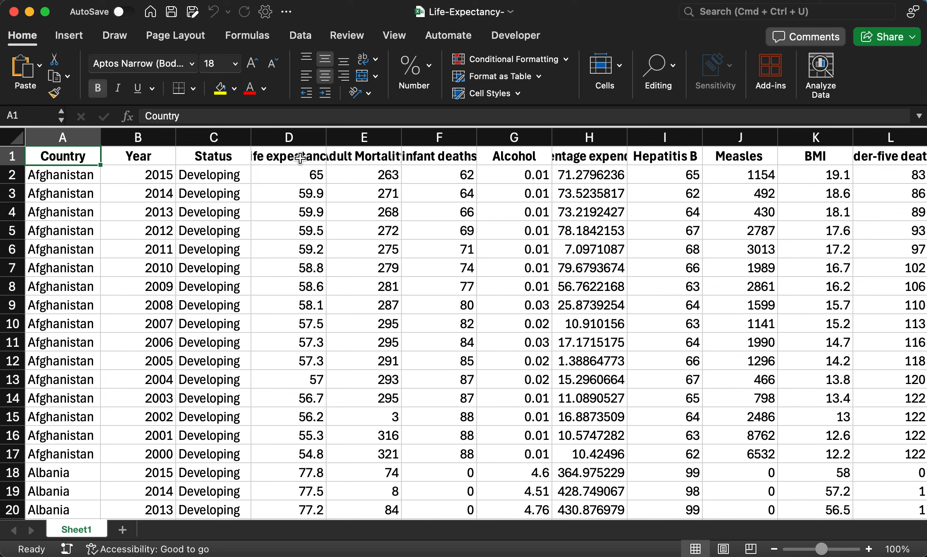
Check the full header names of the adult mortality, infant deaths and percentage expenditure columns.
{"action": "left_click", "coordinate": [370, 158]}
{"action": "left_click", "coordinate": [439, 153]}
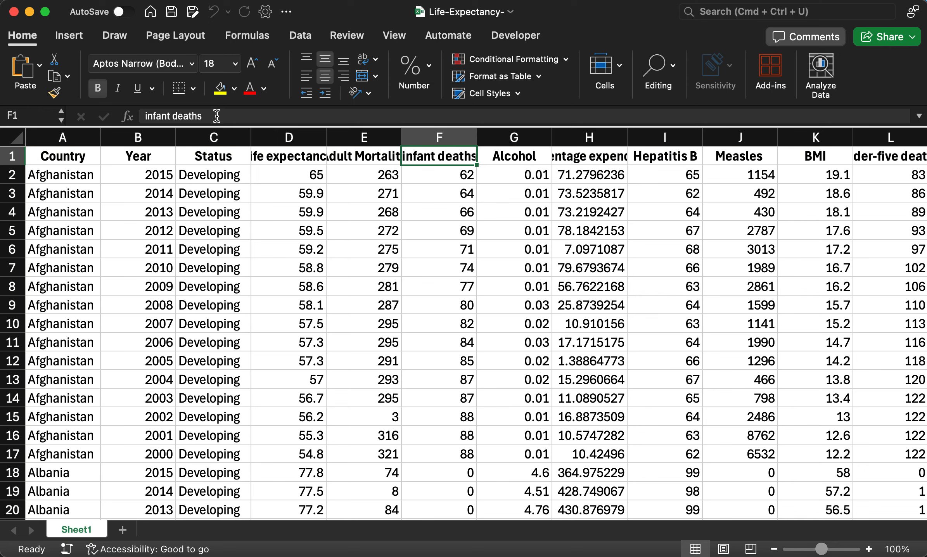
{"action": "left_click", "coordinate": [380, 154]}
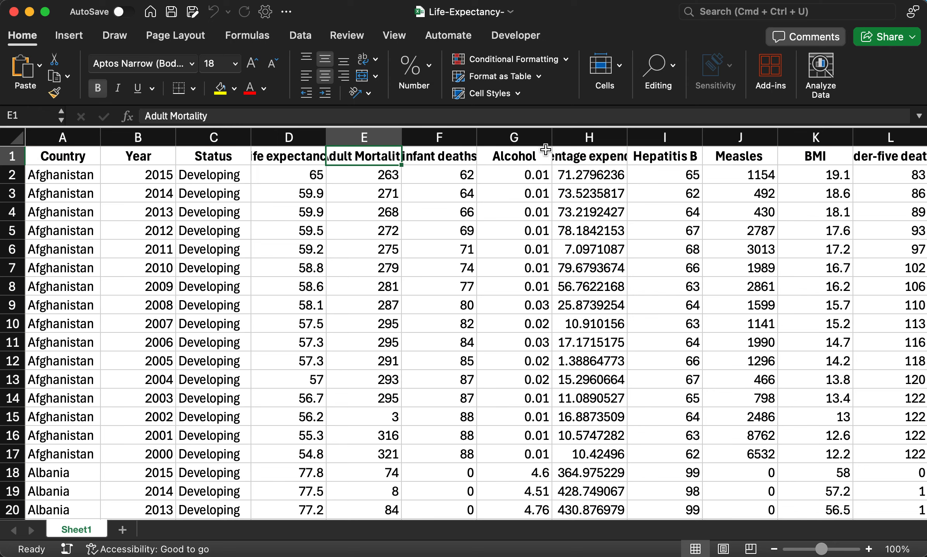
{"action": "left_click", "coordinate": [596, 158]}
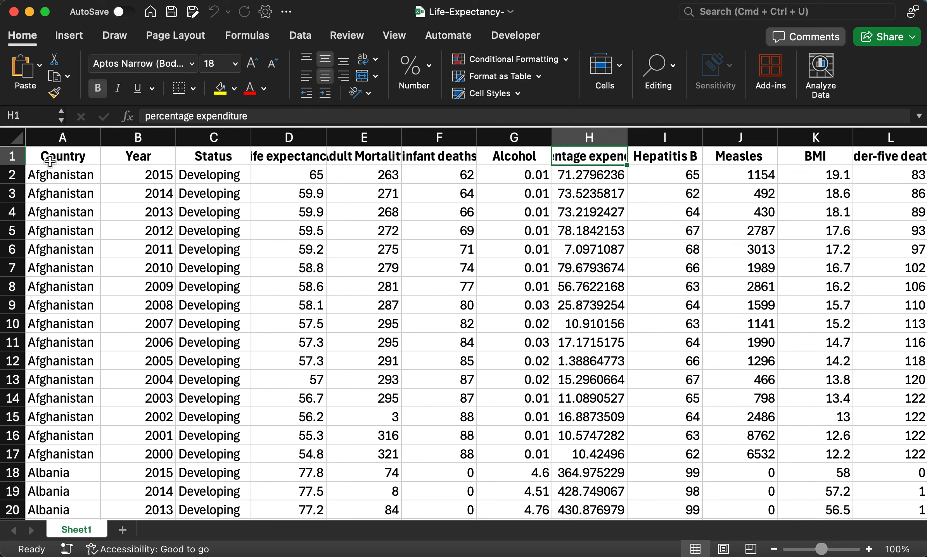
Autofit the width of all columns in the sheet to their contents.
{"action": "left_click", "coordinate": [13, 137]}
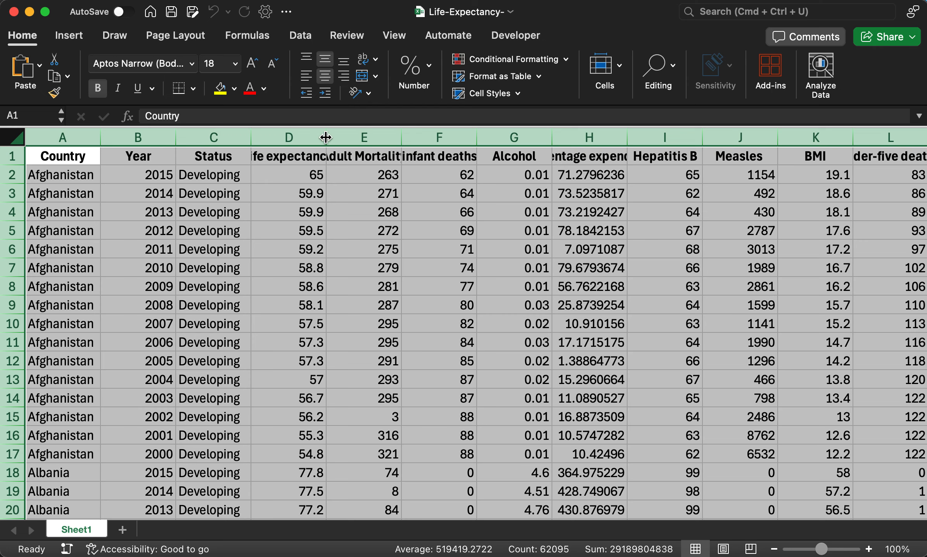
{"action": "double_click", "coordinate": [250, 139]}
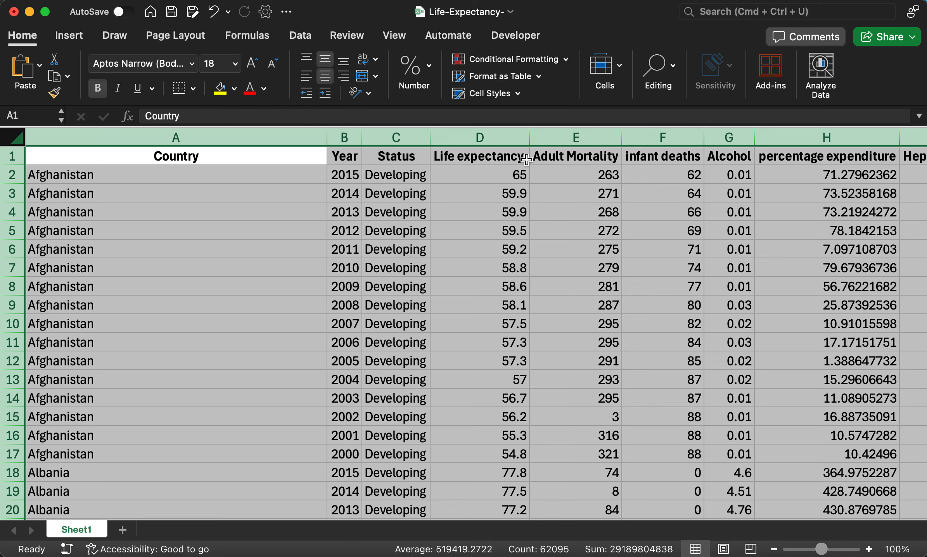
{"action": "left_click", "coordinate": [558, 158]}
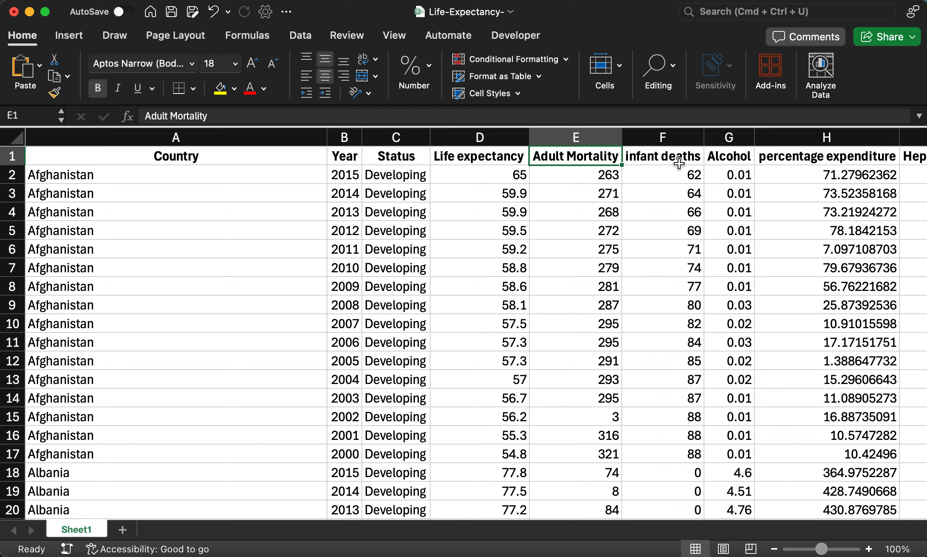
{"action": "left_click", "coordinate": [736, 156]}
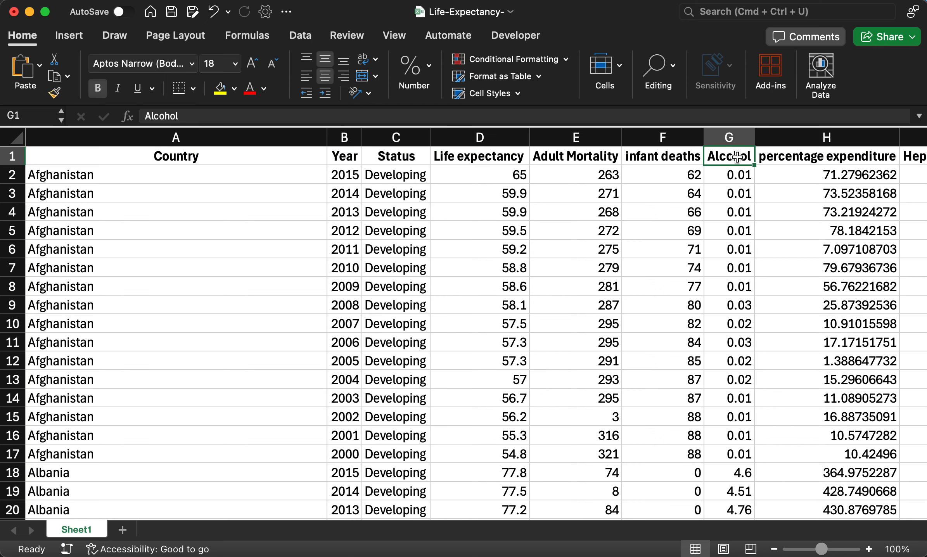
{"action": "key", "text": "super+z"}
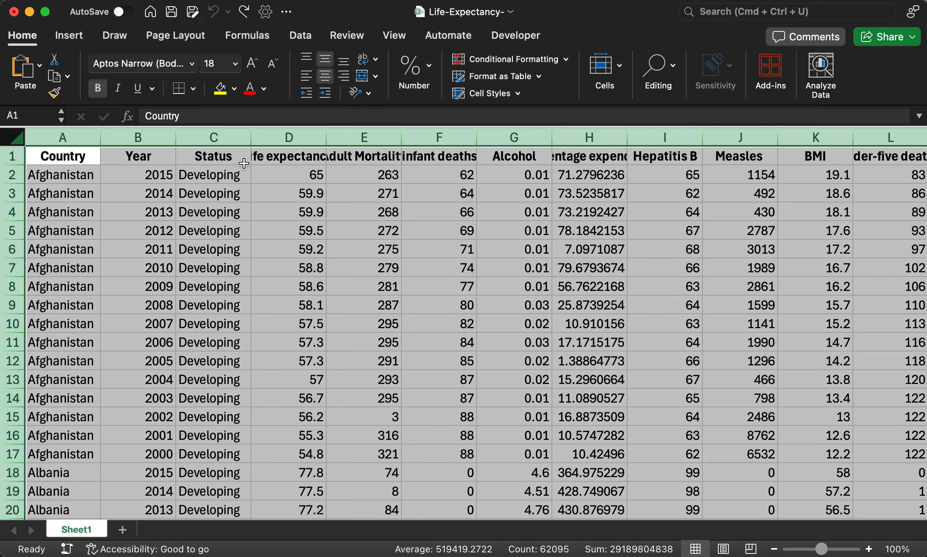
{"action": "double_click", "coordinate": [401, 136]}
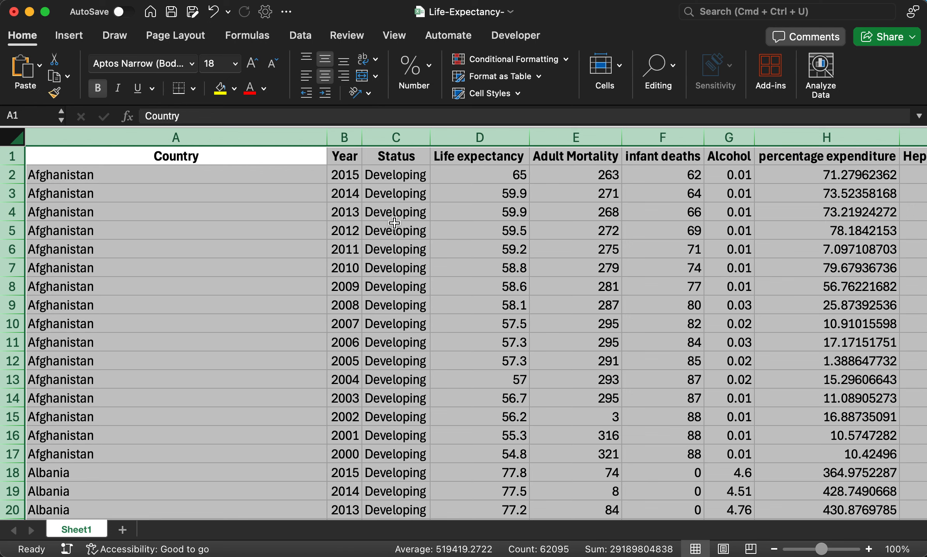
{"action": "left_click", "coordinate": [341, 269]}
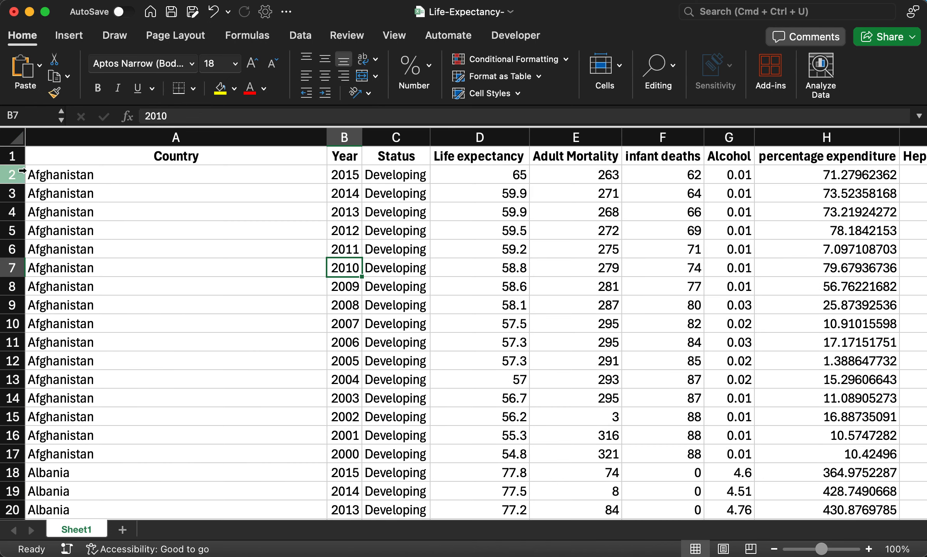
Add filters to the header row of the data.
{"action": "left_click", "coordinate": [10, 156]}
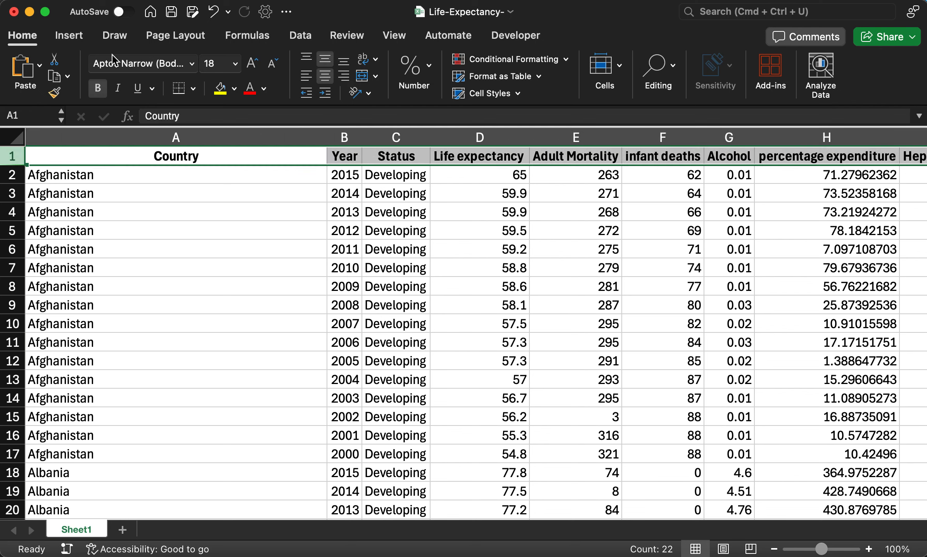
{"action": "left_click", "coordinate": [302, 36]}
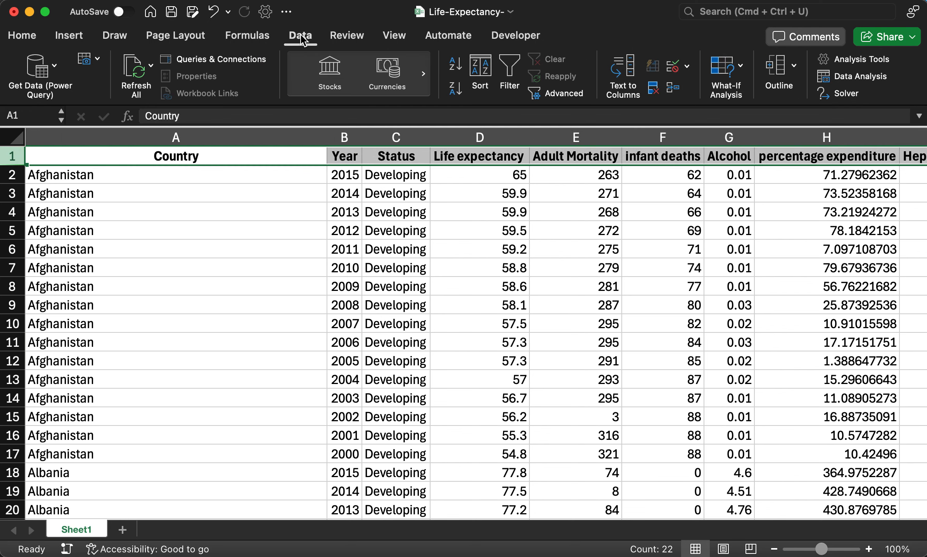
{"action": "left_click", "coordinate": [514, 67]}
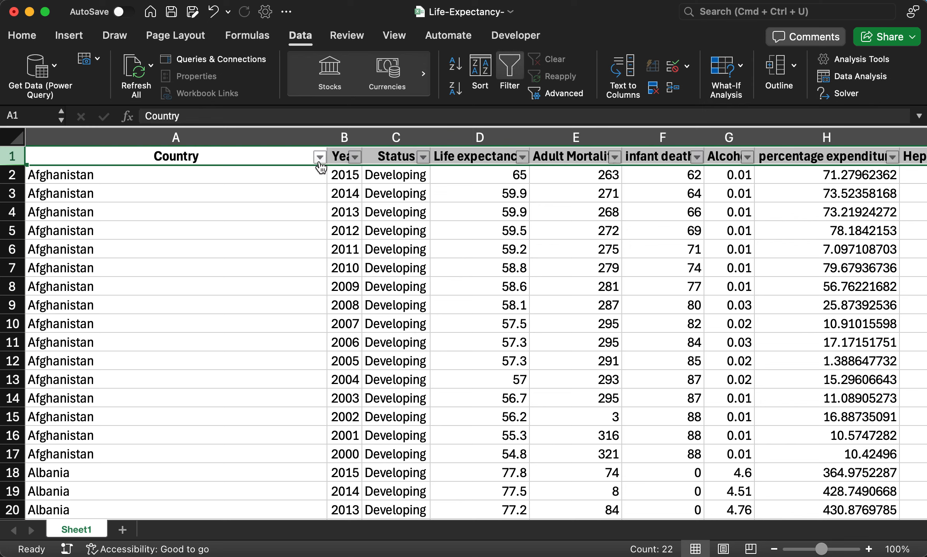
{"action": "left_click", "coordinate": [513, 70]}
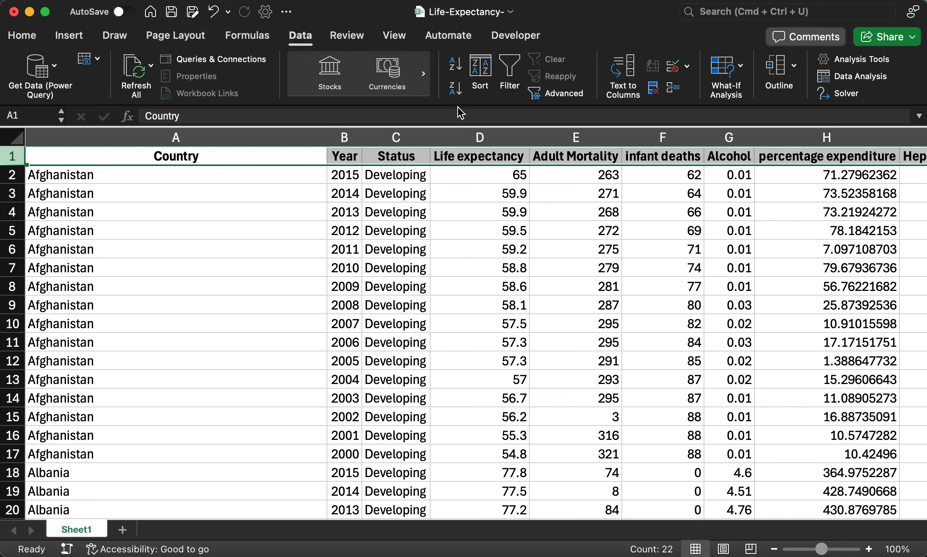
{"action": "left_click", "coordinate": [514, 69]}
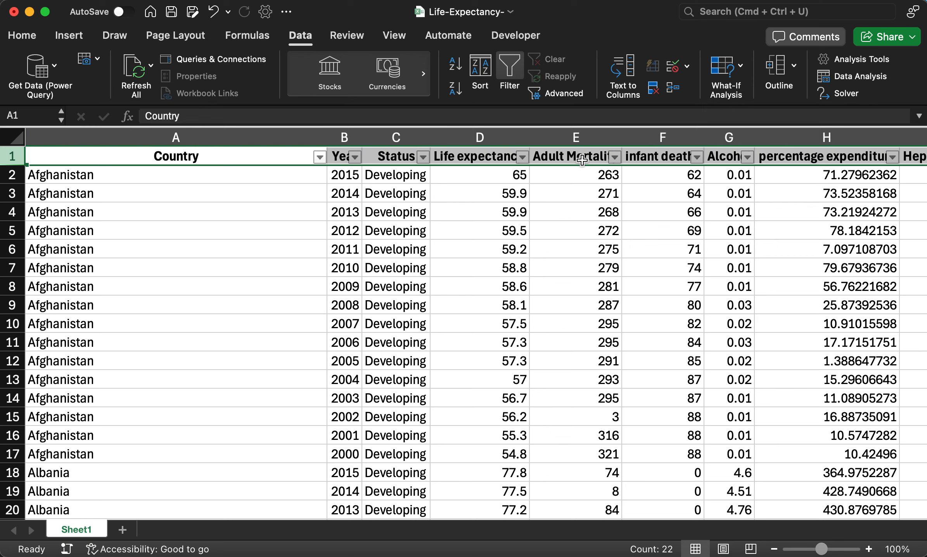
Filter the Country column to show only Portugal.
{"action": "left_click", "coordinate": [319, 158]}
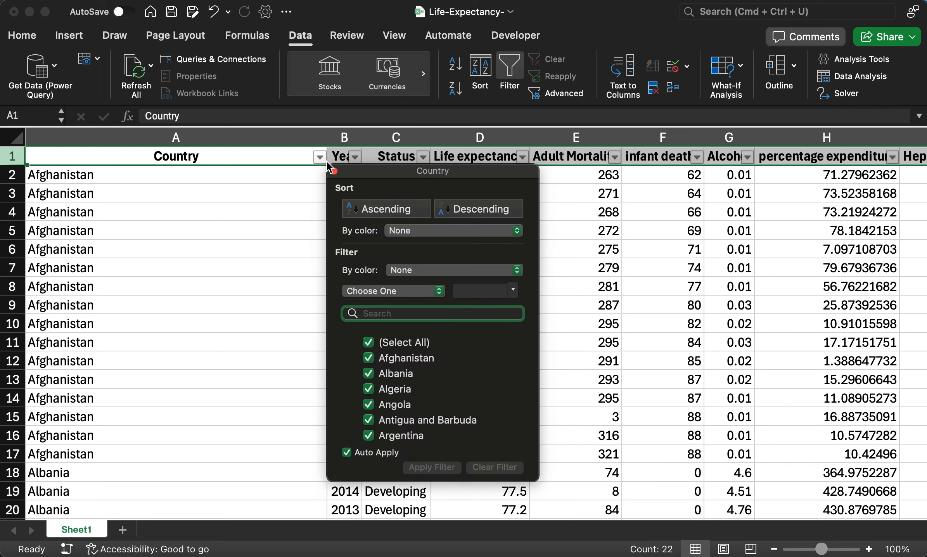
{"action": "scroll", "coordinate": [402, 383], "scroll_direction": "down", "scroll_amount": 5}
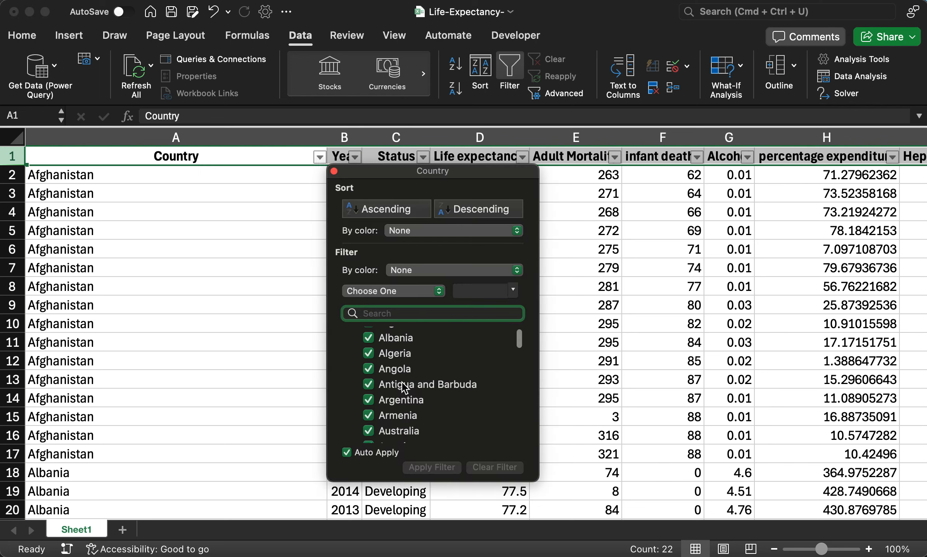
{"action": "scroll", "coordinate": [402, 382], "scroll_direction": "down", "scroll_amount": 15}
{"action": "scroll", "coordinate": [402, 382], "scroll_direction": "up", "scroll_amount": 20}
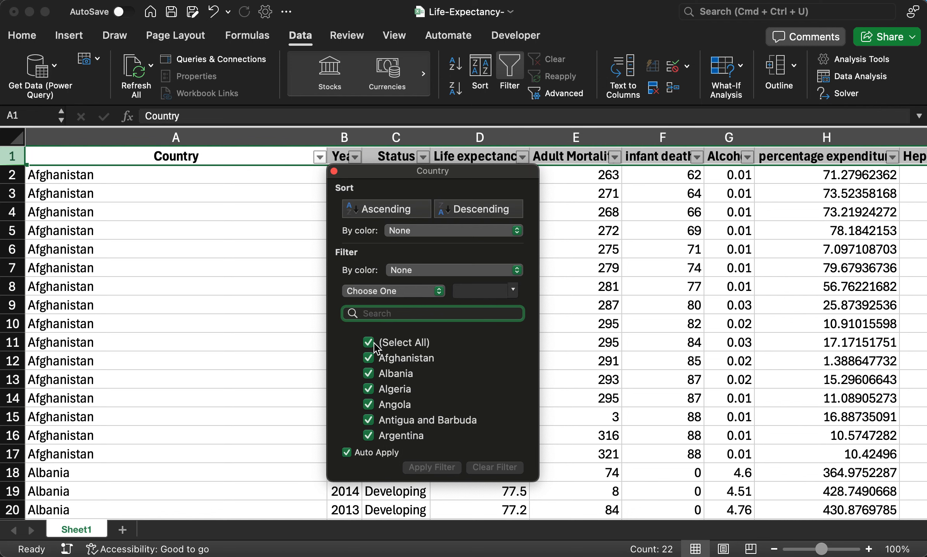
{"action": "left_click", "coordinate": [372, 343]}
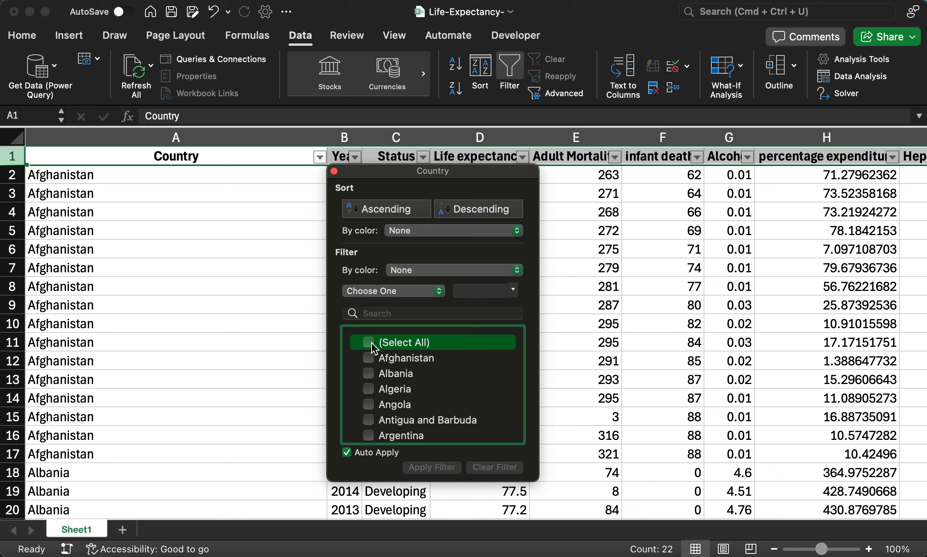
{"action": "scroll", "coordinate": [405, 408], "scroll_direction": "down", "scroll_amount": 20}
{"action": "scroll", "coordinate": [405, 407], "scroll_direction": "up", "scroll_amount": 5}
{"action": "scroll", "coordinate": [405, 408], "scroll_direction": "down", "scroll_amount": 5}
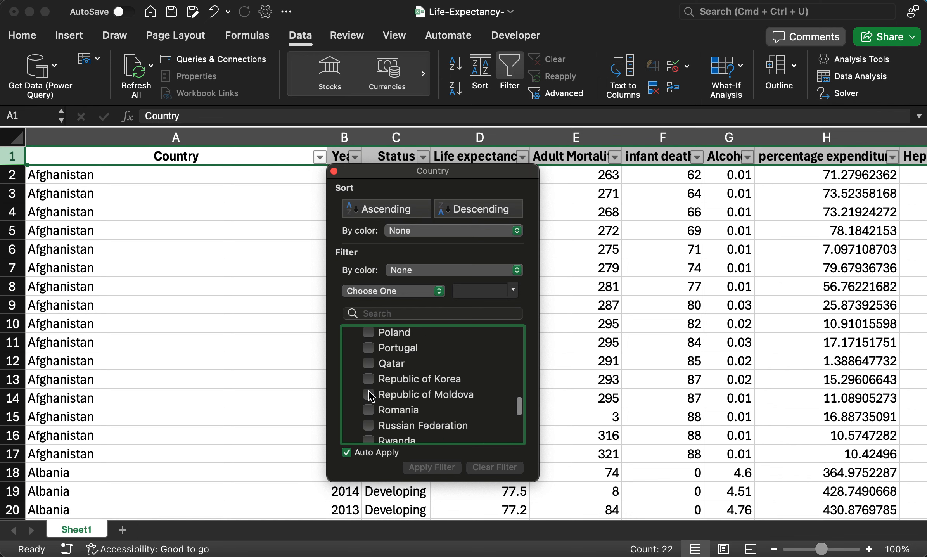
{"action": "left_click", "coordinate": [369, 348]}
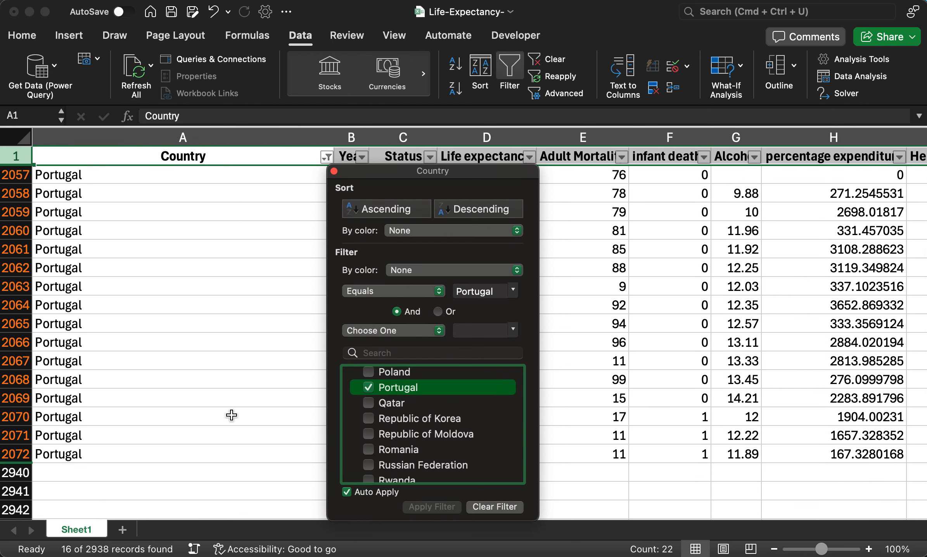
Try including Romania in the country filter alongside Portugal, and remove it again.
{"action": "left_click", "coordinate": [369, 450]}
{"action": "scroll", "coordinate": [227, 405], "scroll_direction": "down", "scroll_amount": 3}
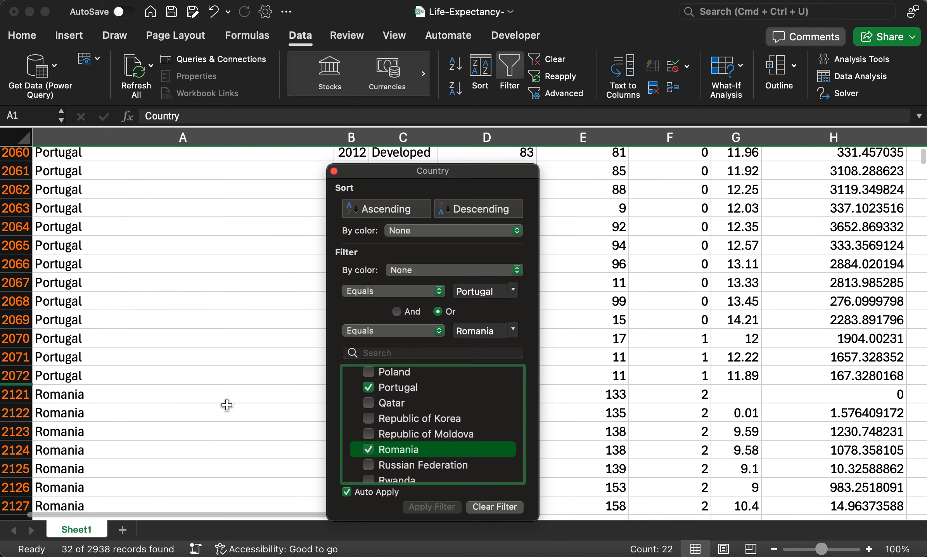
{"action": "left_click", "coordinate": [368, 450]}
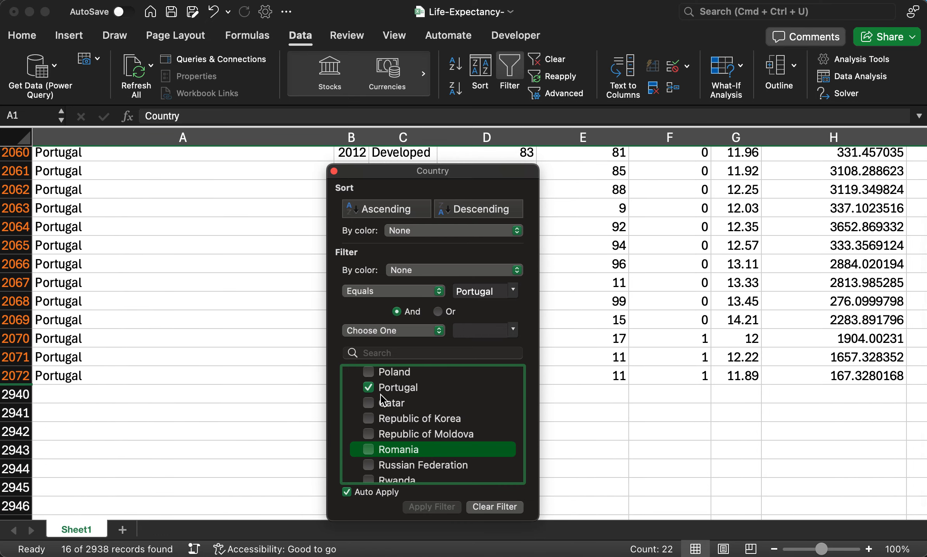
Close the country filter settings and examine the Portugal records across the columns.
{"action": "left_click", "coordinate": [333, 170]}
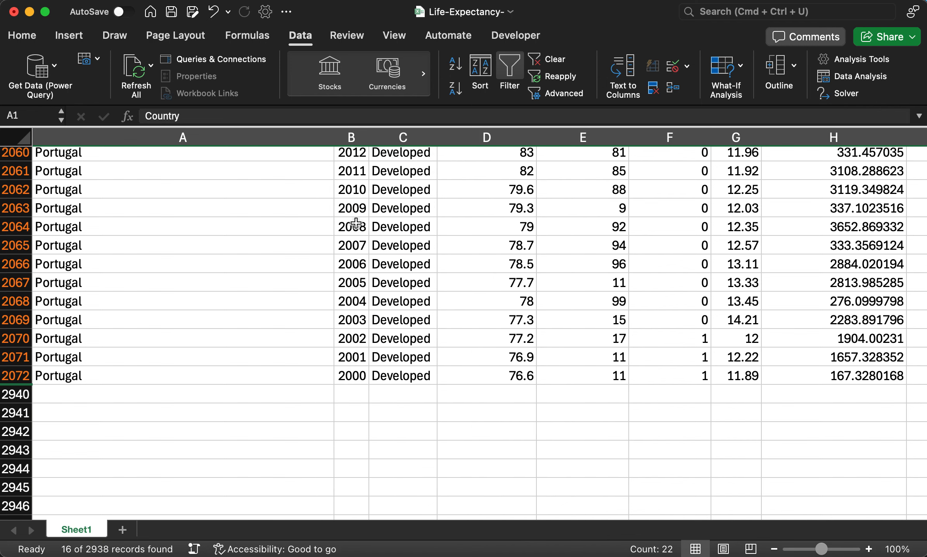
{"action": "scroll", "coordinate": [358, 262], "scroll_direction": "up", "scroll_amount": 2}
{"action": "scroll", "coordinate": [357, 263], "scroll_direction": "up", "scroll_amount": 1}
{"action": "scroll", "coordinate": [357, 263], "scroll_direction": "right", "scroll_amount": 1}
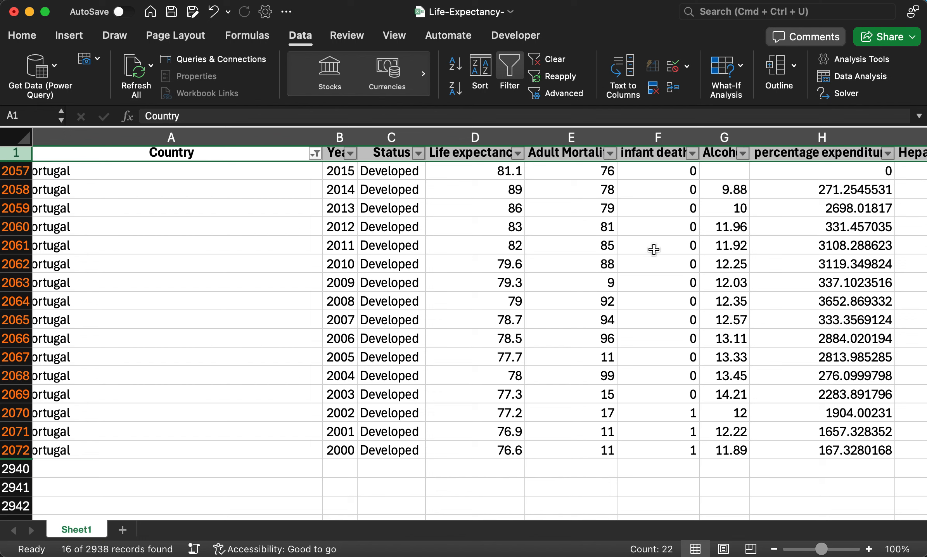
{"action": "scroll", "coordinate": [653, 250], "scroll_direction": "up", "scroll_amount": 1}
{"action": "scroll", "coordinate": [654, 249], "scroll_direction": "left", "scroll_amount": 1}
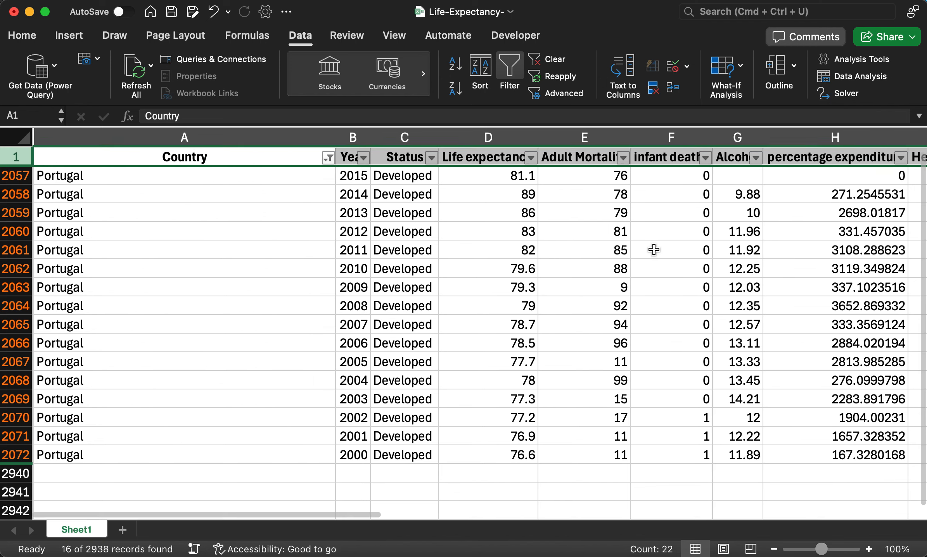
{"action": "scroll", "coordinate": [691, 227], "scroll_direction": "right", "scroll_amount": 5}
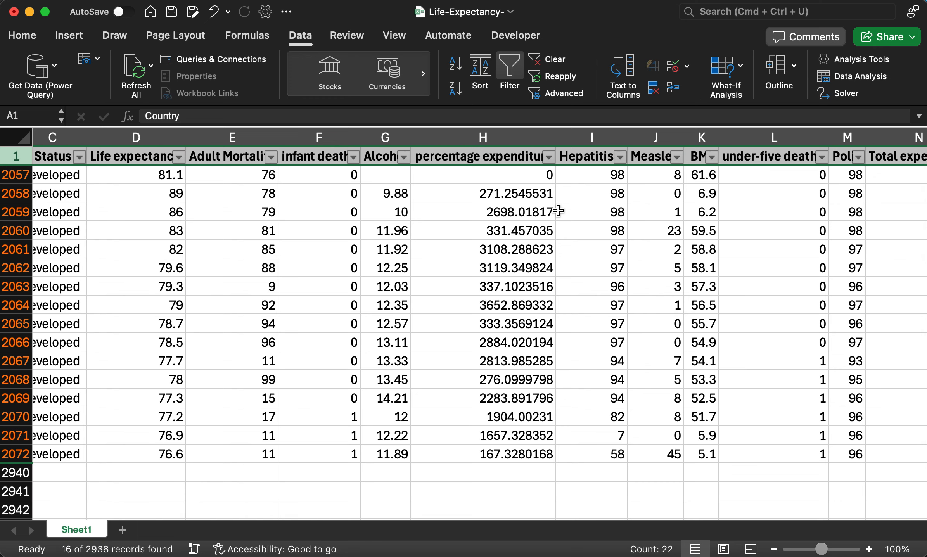
{"action": "scroll", "coordinate": [149, 221], "scroll_direction": "left", "scroll_amount": 5}
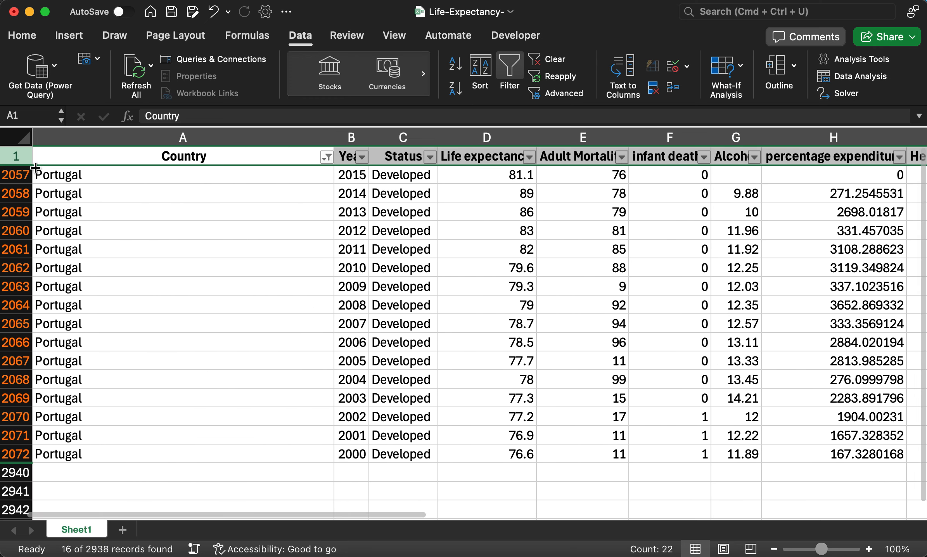
Select the entire sheet containing the filtered Portugal records.
{"action": "left_click", "coordinate": [18, 136]}
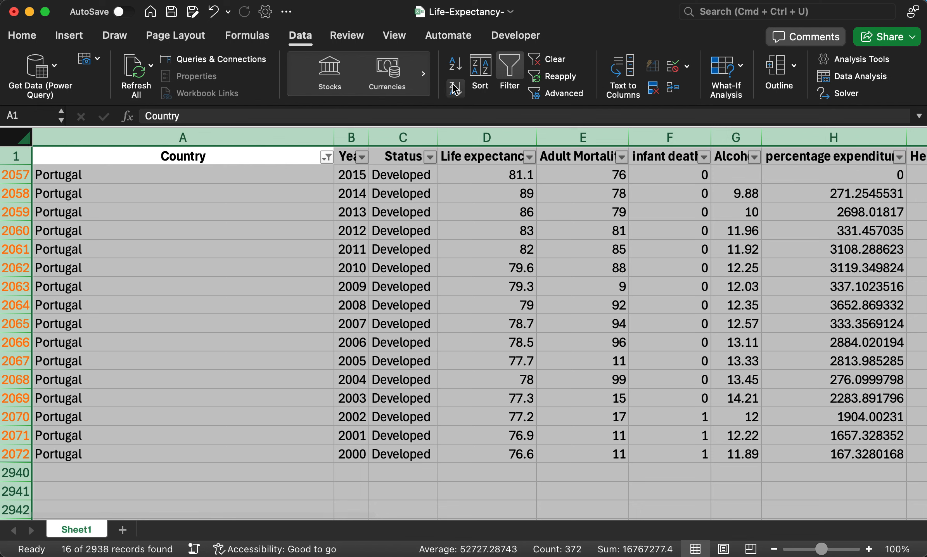
{"action": "left_click", "coordinate": [480, 70]}
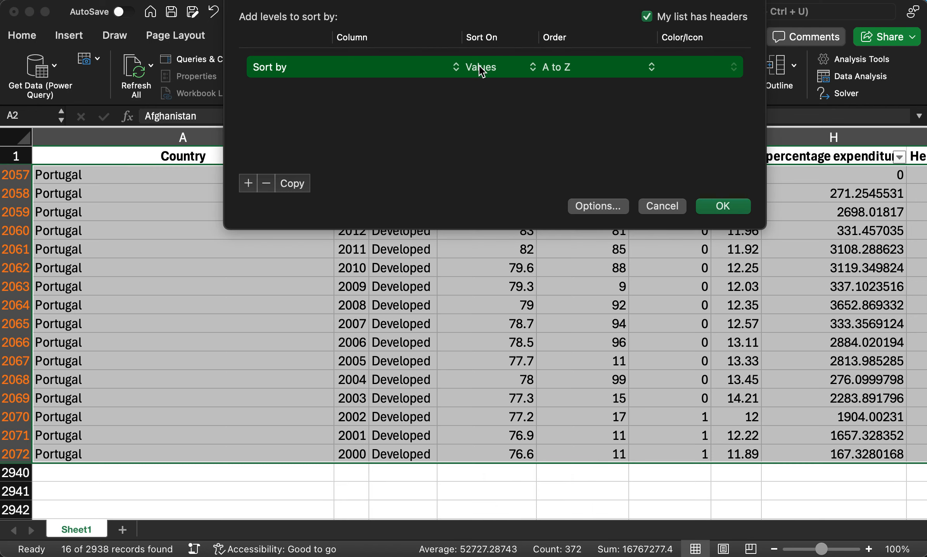
{"action": "left_click_drag", "start_coordinate": [435, 0], "coordinate": [348, 257]}
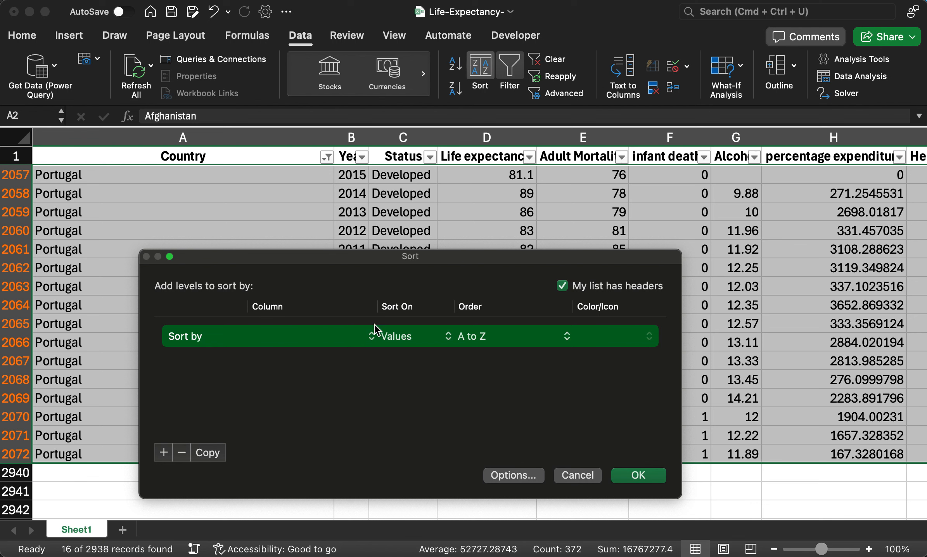
{"action": "left_click", "coordinate": [363, 336]}
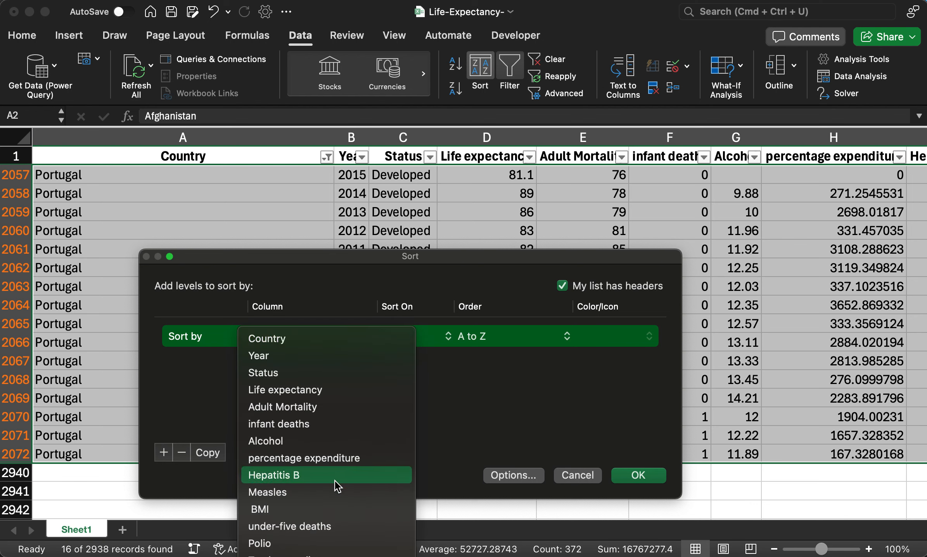
{"action": "left_click", "coordinate": [286, 511]}
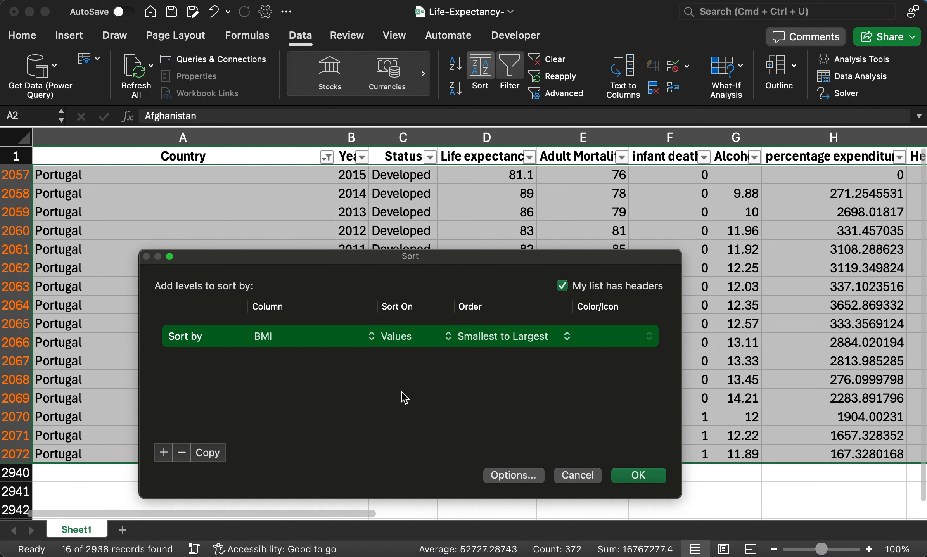
{"action": "left_click", "coordinate": [430, 340]}
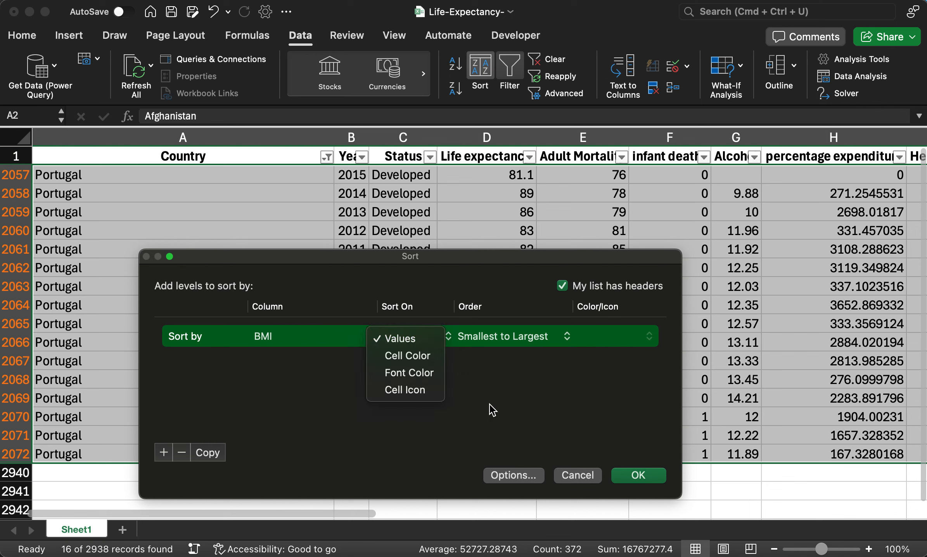
{"action": "left_click", "coordinate": [575, 477]}
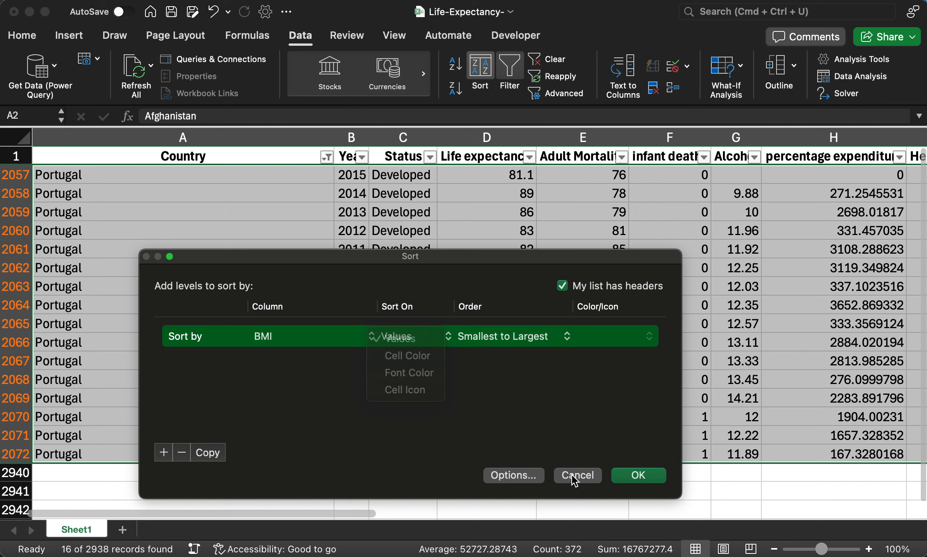
{"action": "left_click", "coordinate": [580, 476]}
{"action": "scroll", "coordinate": [600, 460], "scroll_direction": "right", "scroll_amount": 10}
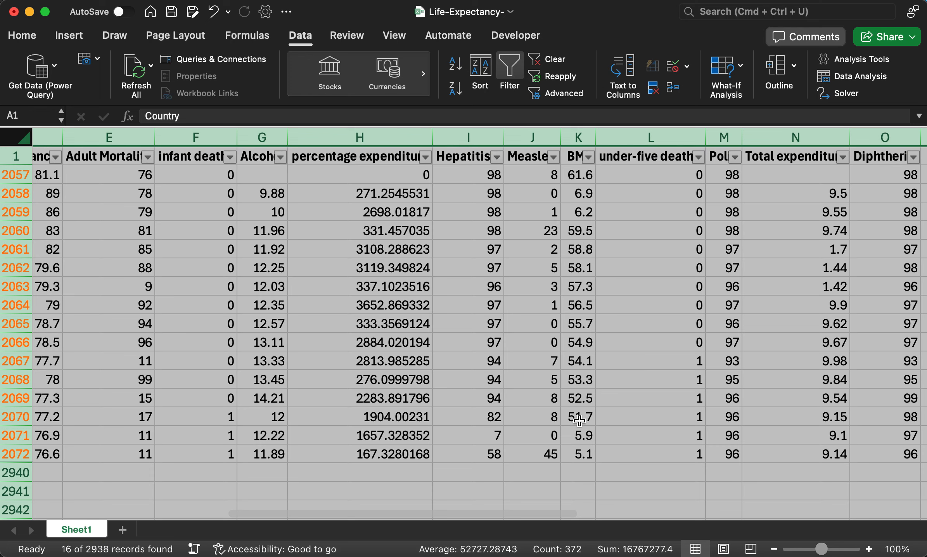
{"action": "left_click", "coordinate": [488, 69]}
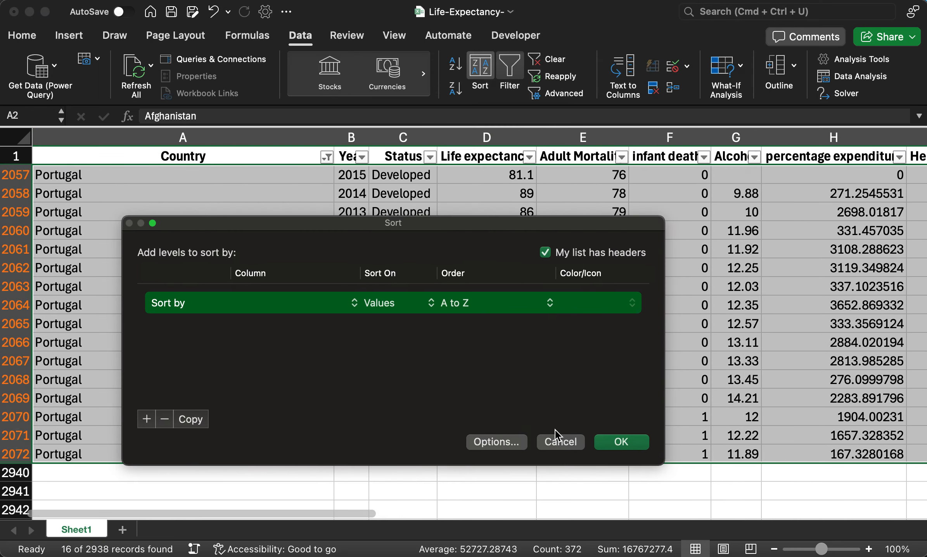
{"action": "left_click", "coordinate": [559, 441]}
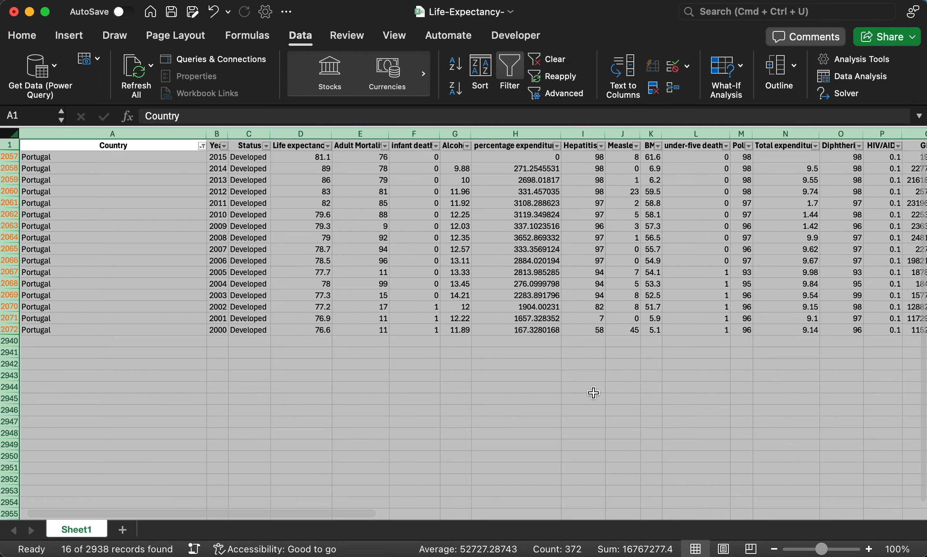
Sort the filtered Portugal records by BMI, on cell values, from smallest to largest.
{"action": "left_click", "coordinate": [484, 85]}
{"action": "left_click_drag", "start_coordinate": [514, 4], "coordinate": [450, 261]}
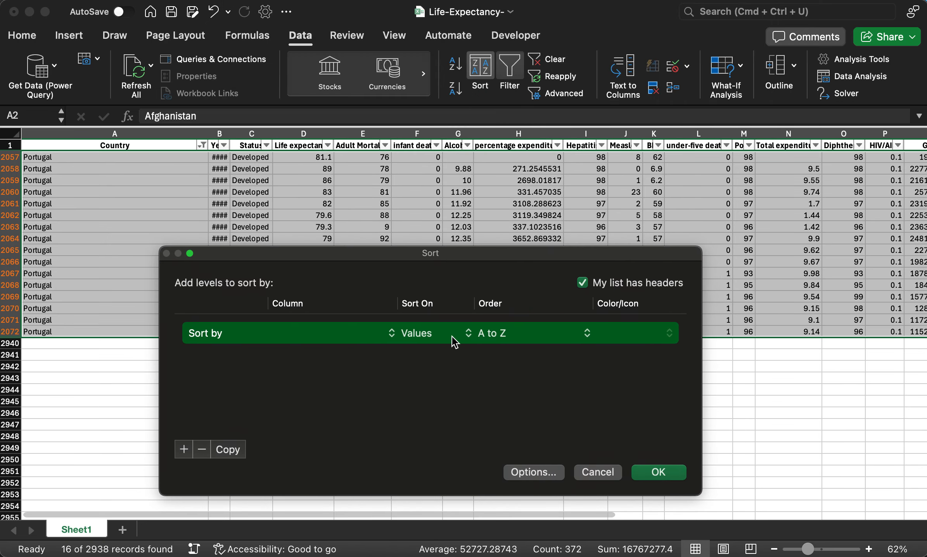
{"action": "left_click", "coordinate": [364, 332]}
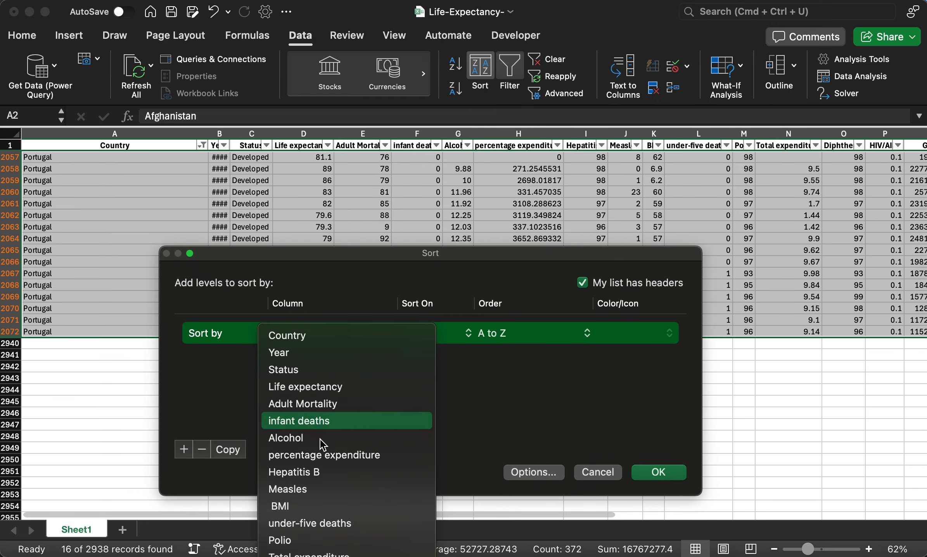
{"action": "left_click", "coordinate": [307, 503]}
{"action": "left_click", "coordinate": [446, 334]}
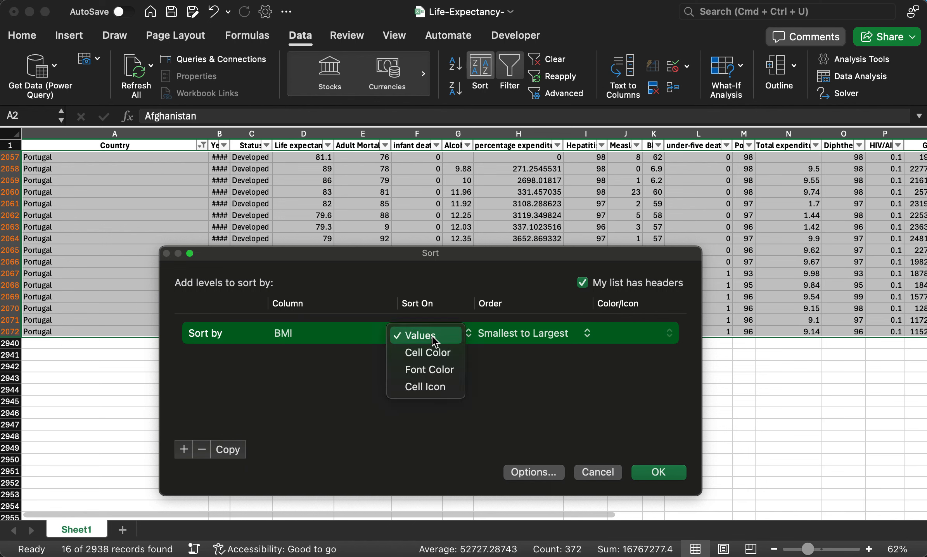
{"action": "left_click", "coordinate": [432, 336]}
{"action": "left_click", "coordinate": [515, 335]}
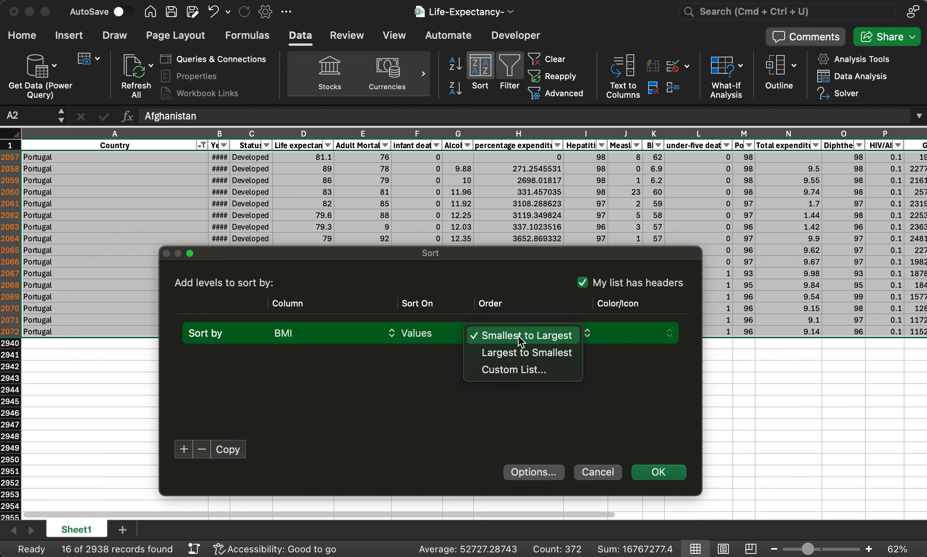
{"action": "left_click", "coordinate": [519, 336]}
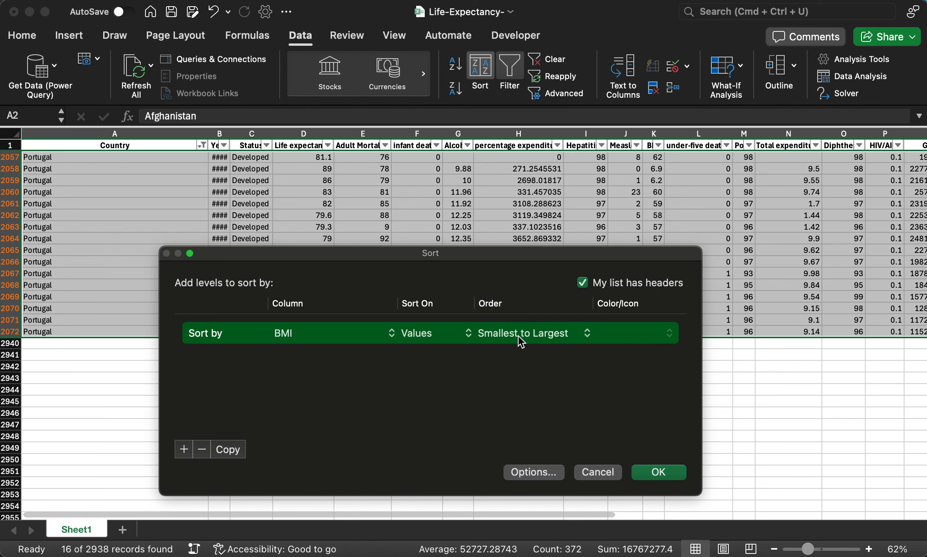
{"action": "left_click", "coordinate": [647, 472]}
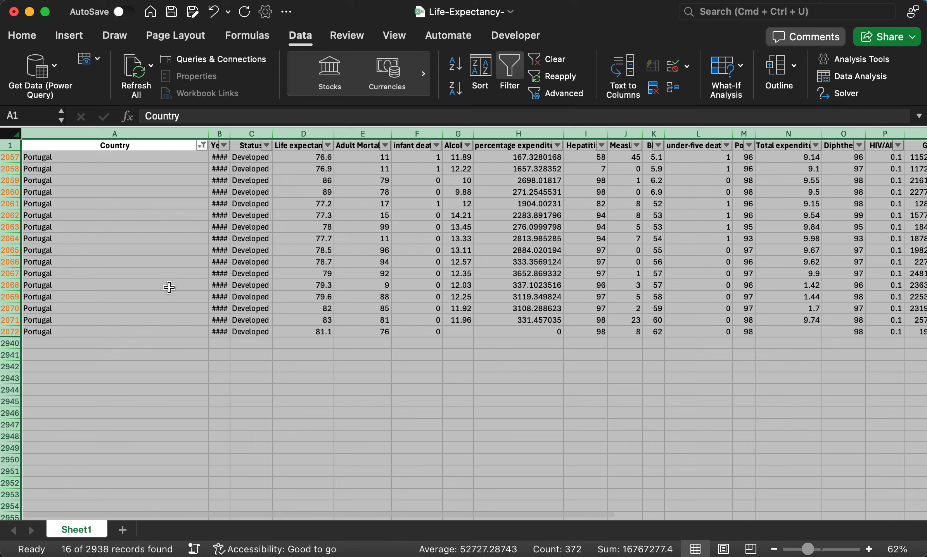
Auto-fit the widths of all columns in the filtered sheet and clear the selection.
{"action": "double_click", "coordinate": [230, 133]}
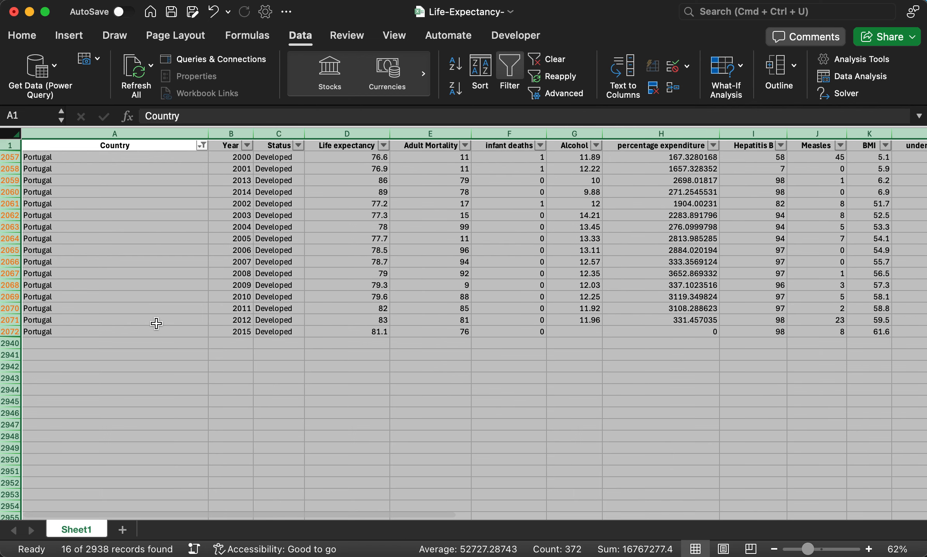
{"action": "left_click", "coordinate": [261, 380]}
Copy the filtered Portugal table, from the Country header through the last Schooling value, into a new sheet at A1.
{"action": "left_click", "coordinate": [93, 149]}
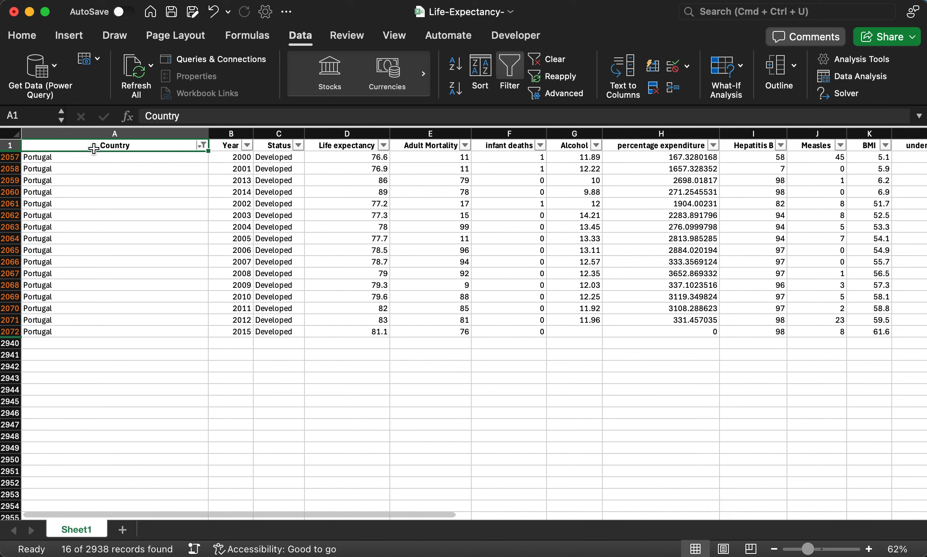
{"action": "scroll", "coordinate": [403, 233], "scroll_direction": "right", "scroll_amount": 8}
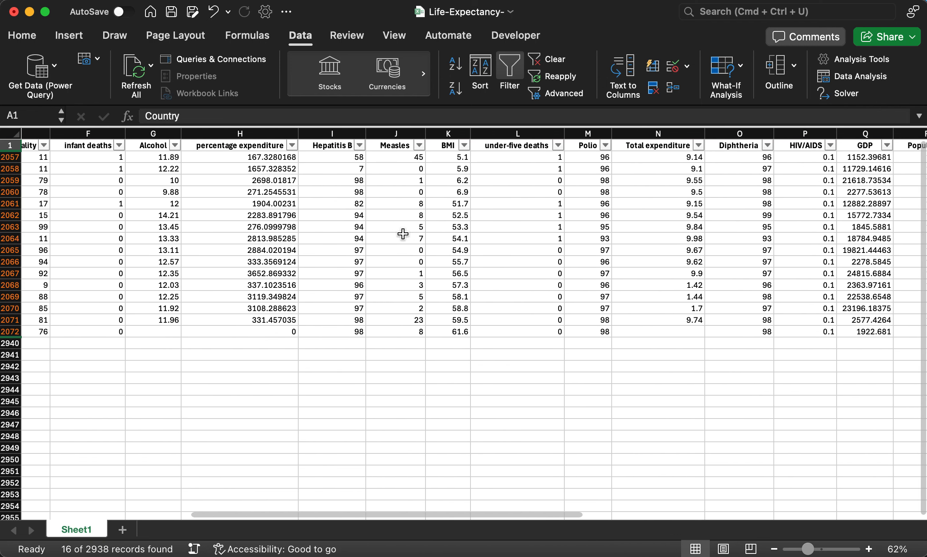
{"action": "scroll", "coordinate": [402, 233], "scroll_direction": "right", "scroll_amount": 10}
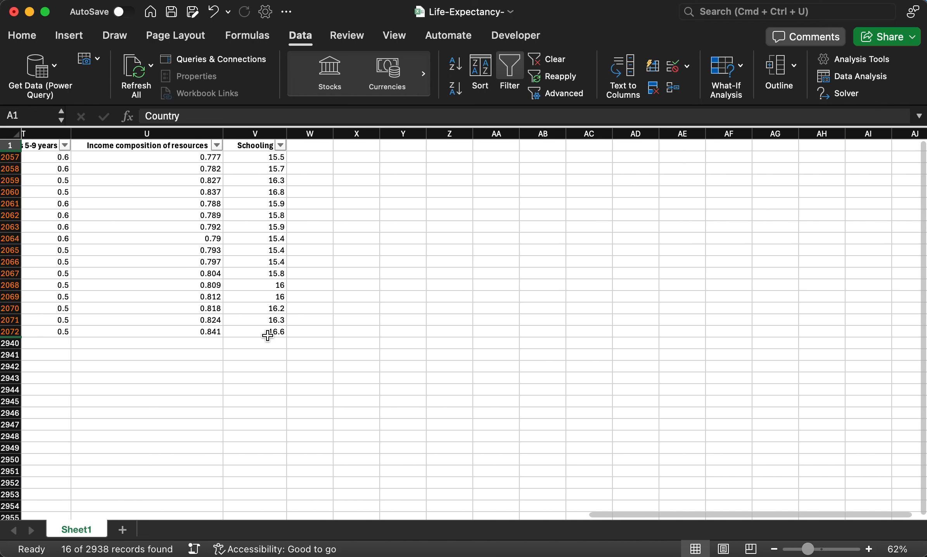
{"action": "left_click", "coordinate": [267, 332], "text": "shift"}
{"action": "scroll", "coordinate": [429, 328], "scroll_direction": "left", "scroll_amount": 15}
{"action": "key", "text": "super+c"}
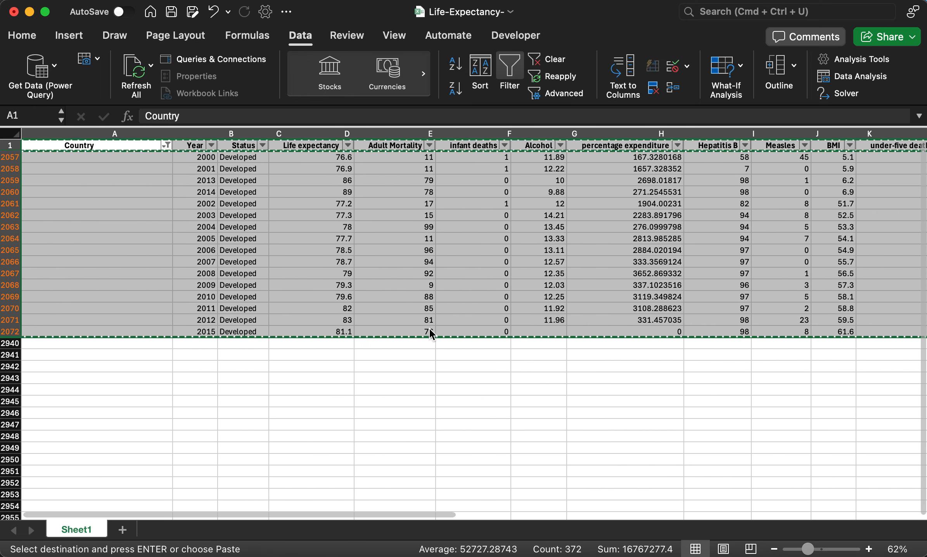
{"action": "left_click", "coordinate": [123, 531]}
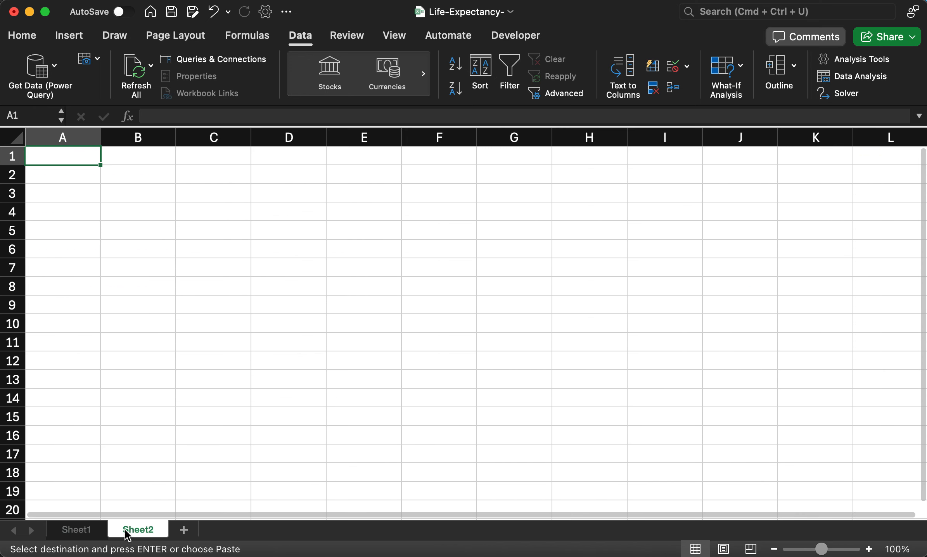
{"action": "key", "text": "super+v"}
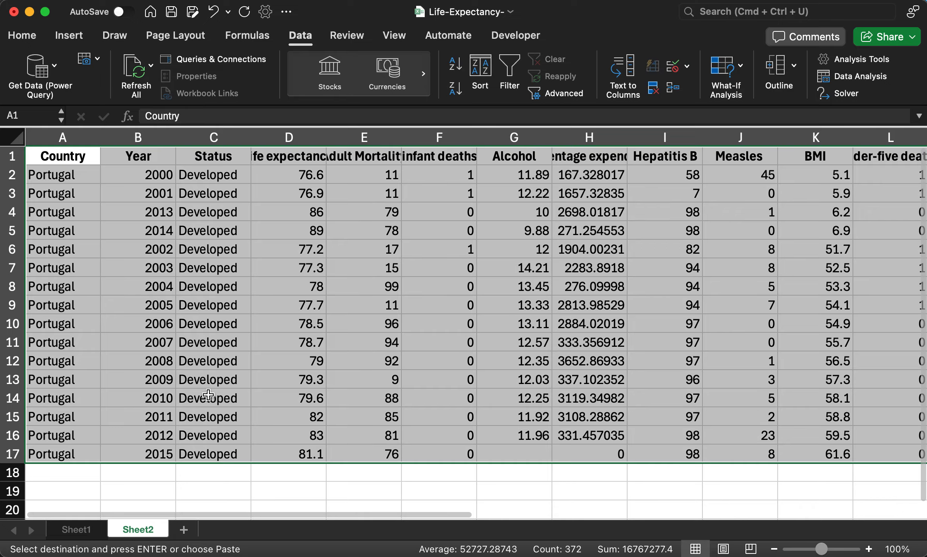
Auto-fit the widths of all columns in the new sheet.
{"action": "scroll", "coordinate": [208, 395], "scroll_direction": "down", "scroll_amount": 5}
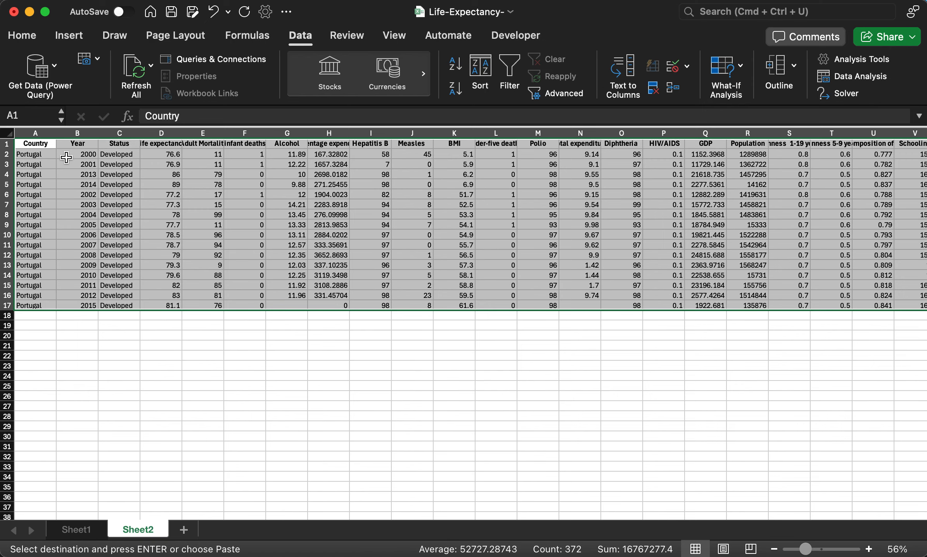
{"action": "left_click", "coordinate": [10, 132]}
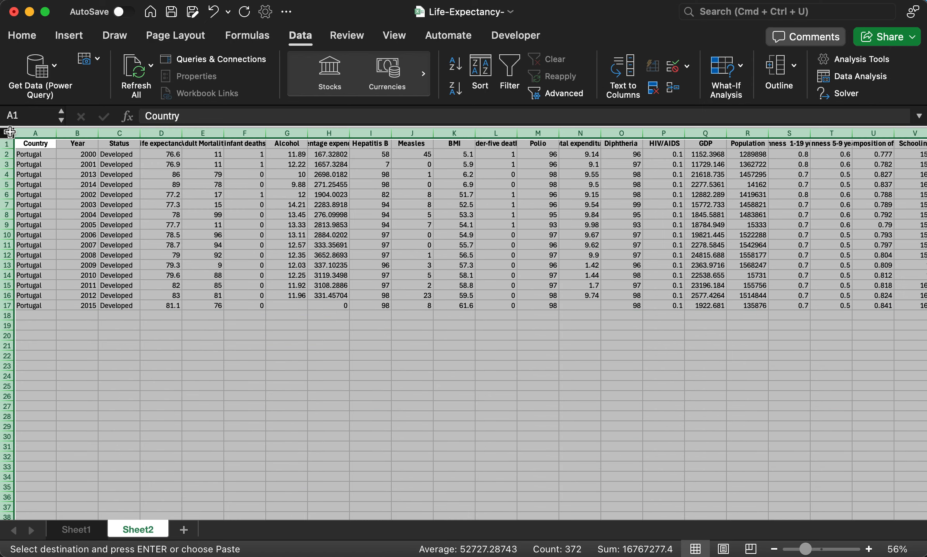
{"action": "double_click", "coordinate": [98, 133]}
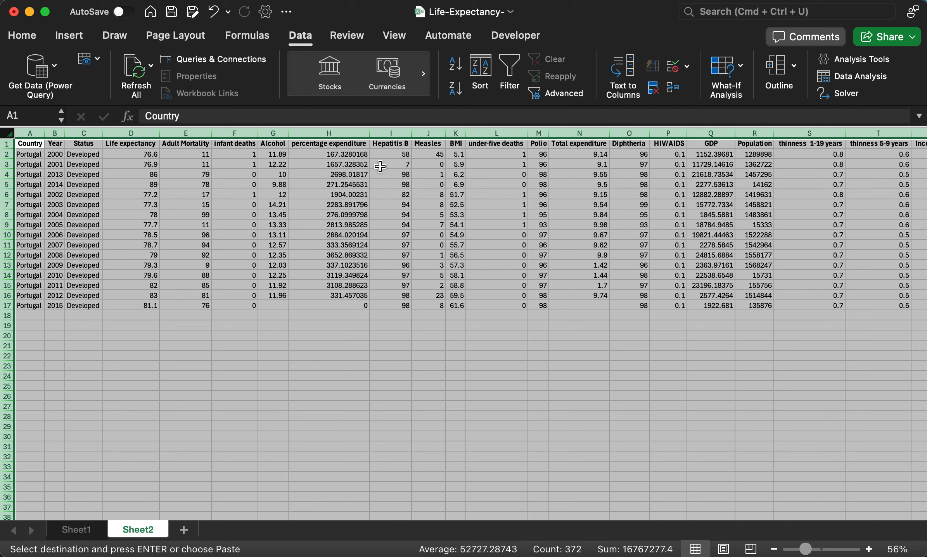
Center all cells of the new sheet horizontally and vertically, and make the header row taller.
{"action": "left_click", "coordinate": [33, 38]}
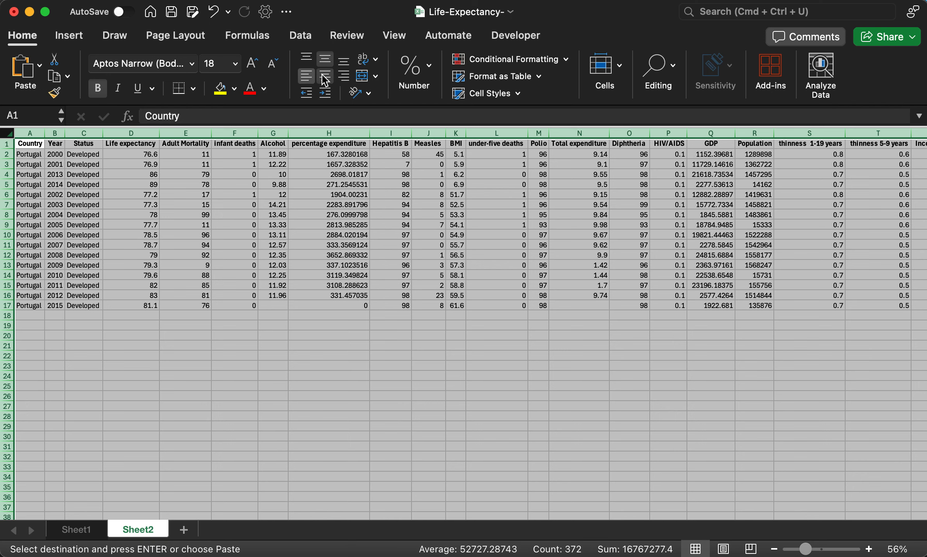
{"action": "left_click", "coordinate": [323, 75]}
{"action": "left_click", "coordinate": [307, 59]}
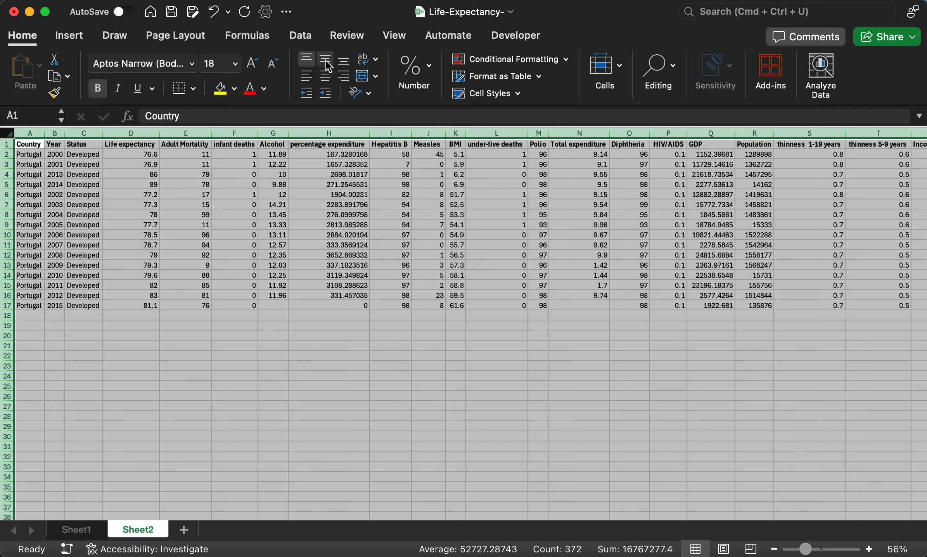
{"action": "left_click", "coordinate": [325, 61]}
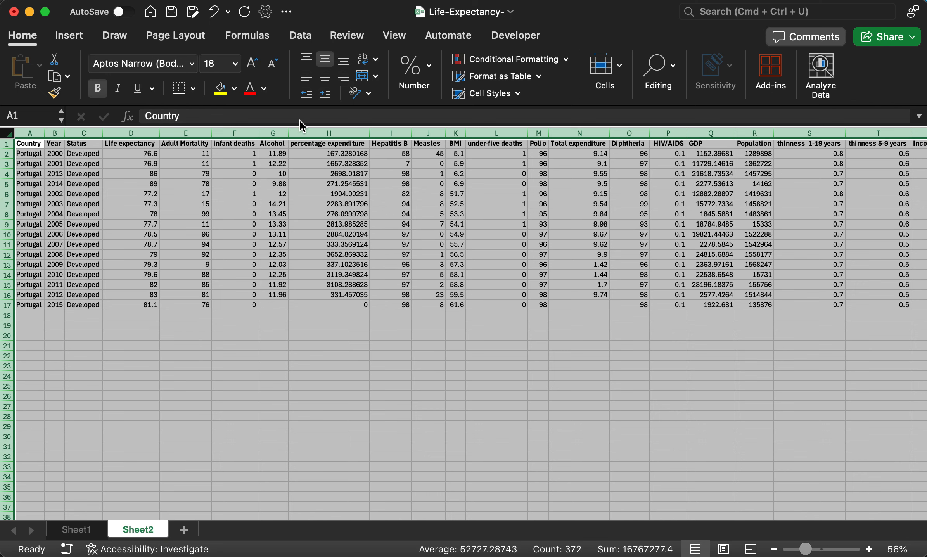
{"action": "left_click", "coordinate": [328, 79]}
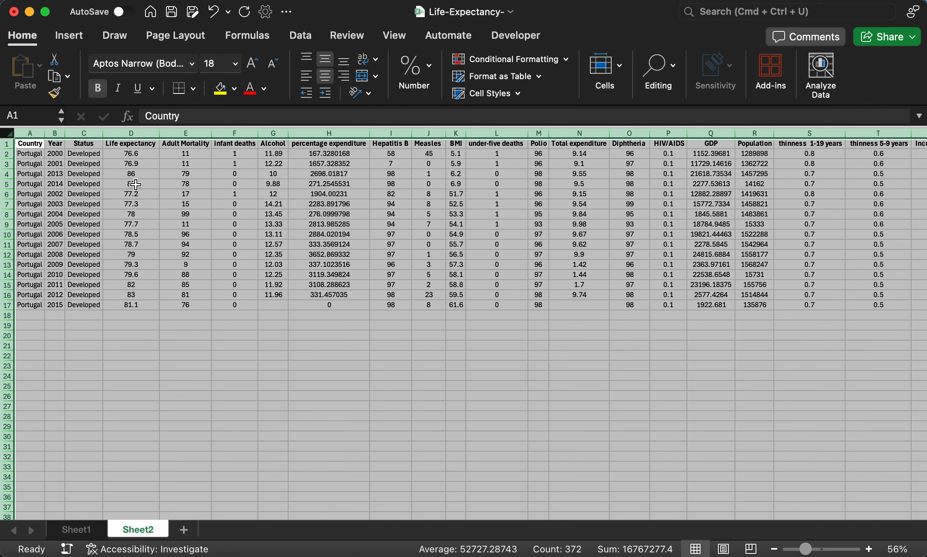
{"action": "left_click", "coordinate": [208, 319]}
{"action": "left_click_drag", "start_coordinate": [7, 149], "coordinate": [8, 157]}
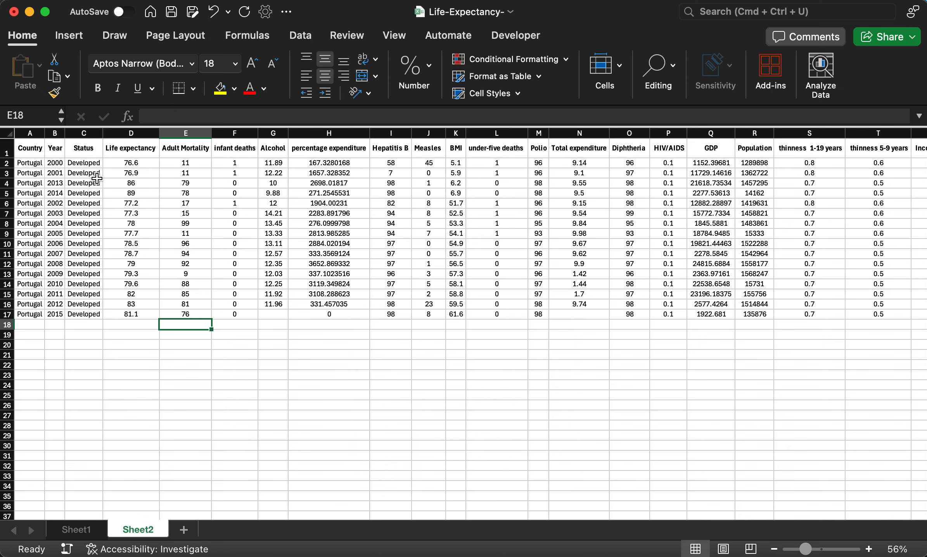
Apply a green-yellow-red color scale to the BMI values in K2:K17, with the highest values green.
{"action": "left_click", "coordinate": [460, 167]}
{"action": "left_click", "coordinate": [462, 314], "text": "shift"}
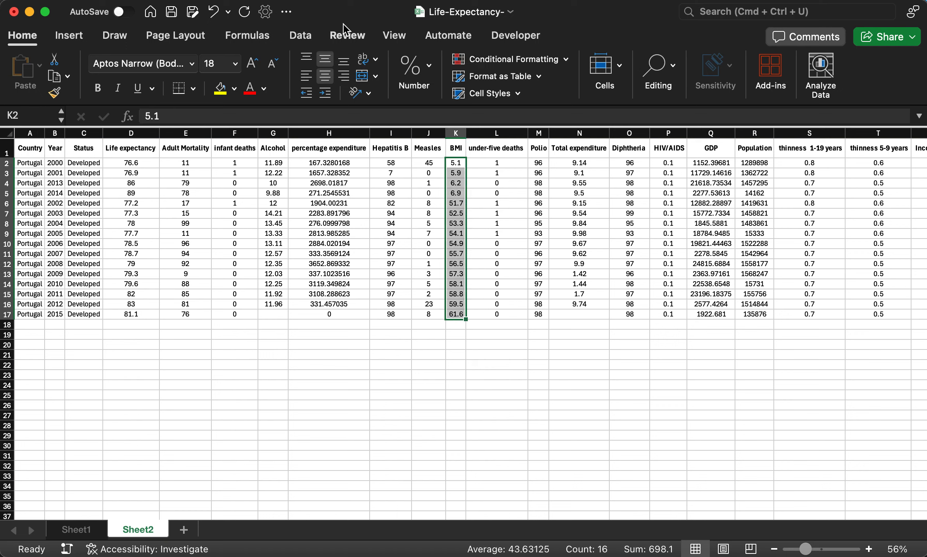
{"action": "left_click", "coordinate": [512, 59]}
{"action": "mouse_move", "coordinate": [547, 107]}
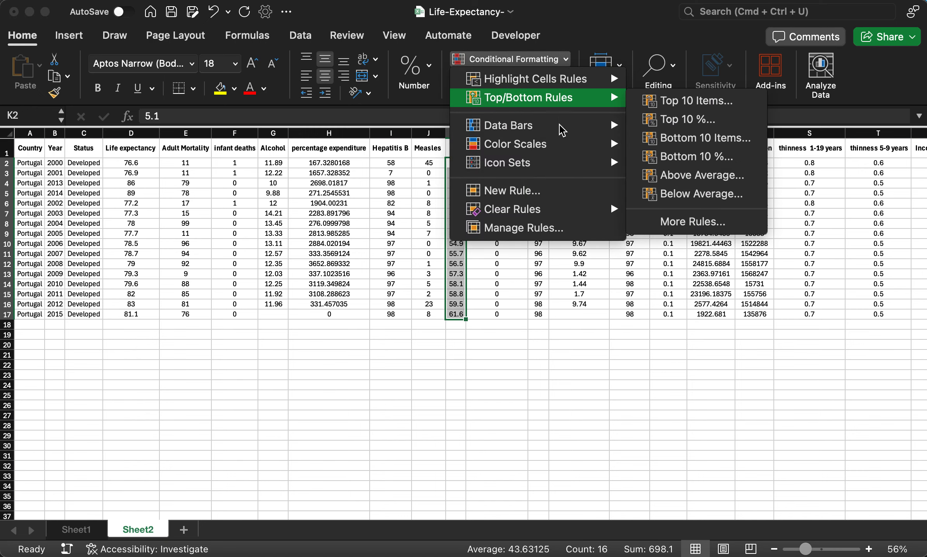
{"action": "mouse_move", "coordinate": [572, 144]}
{"action": "left_click", "coordinate": [642, 151]}
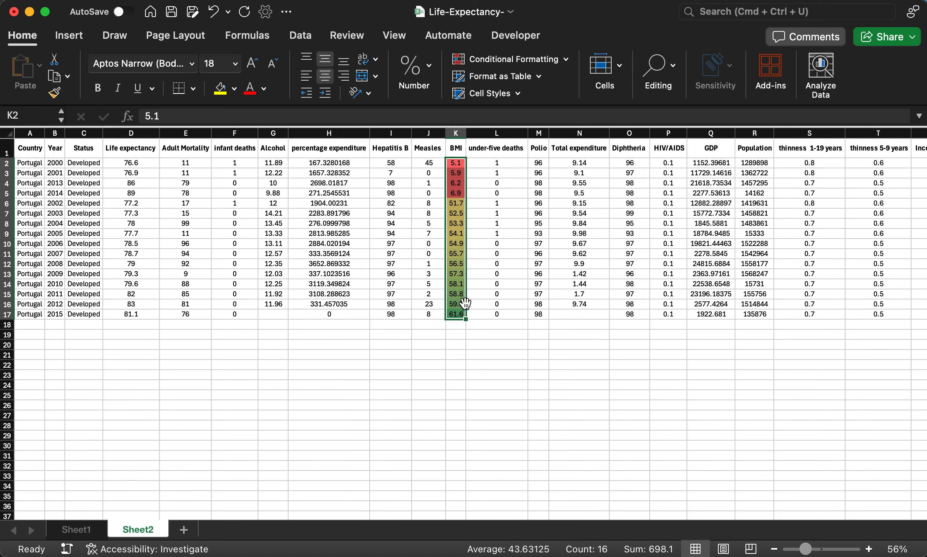
Add all borders to the whole Portugal table, from the Country header to the last Schooling value.
{"action": "left_click", "coordinate": [33, 148]}
{"action": "scroll", "coordinate": [741, 283], "scroll_direction": "right", "scroll_amount": 10}
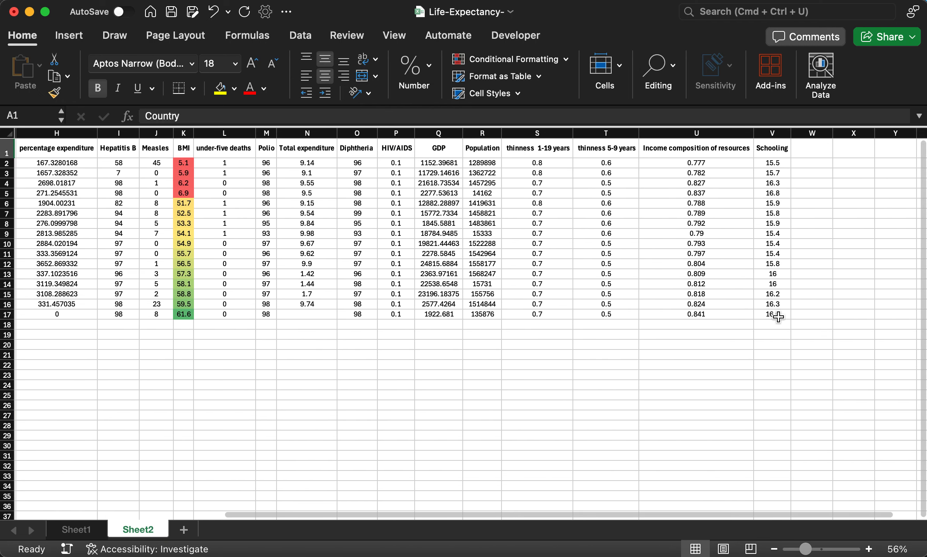
{"action": "left_click", "coordinate": [778, 317], "text": "shift"}
{"action": "left_click", "coordinate": [193, 88]}
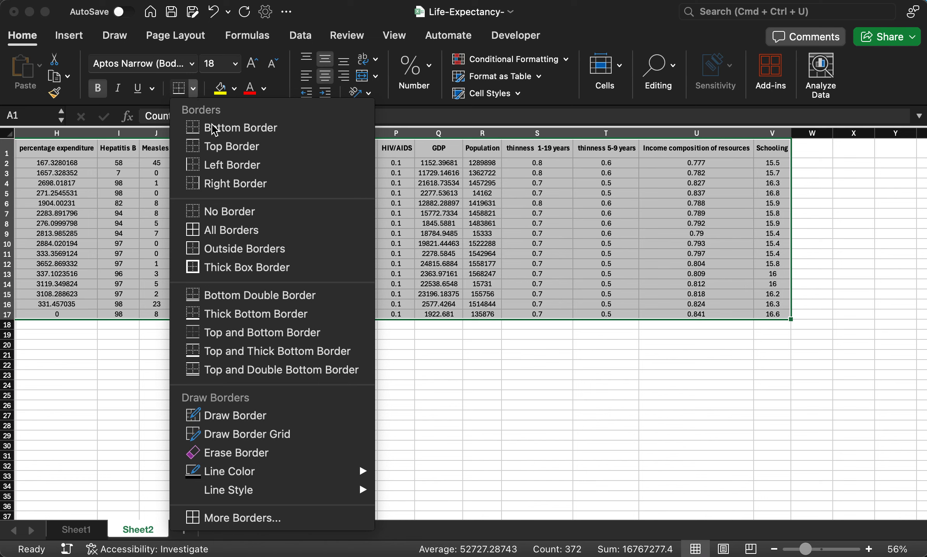
{"action": "left_click", "coordinate": [227, 230]}
{"action": "scroll", "coordinate": [264, 289], "scroll_direction": "left", "scroll_amount": 10}
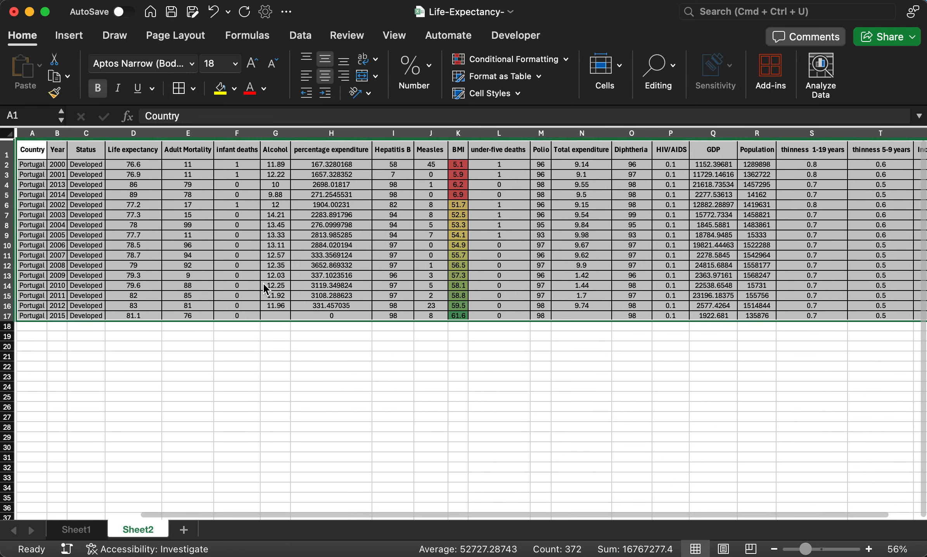